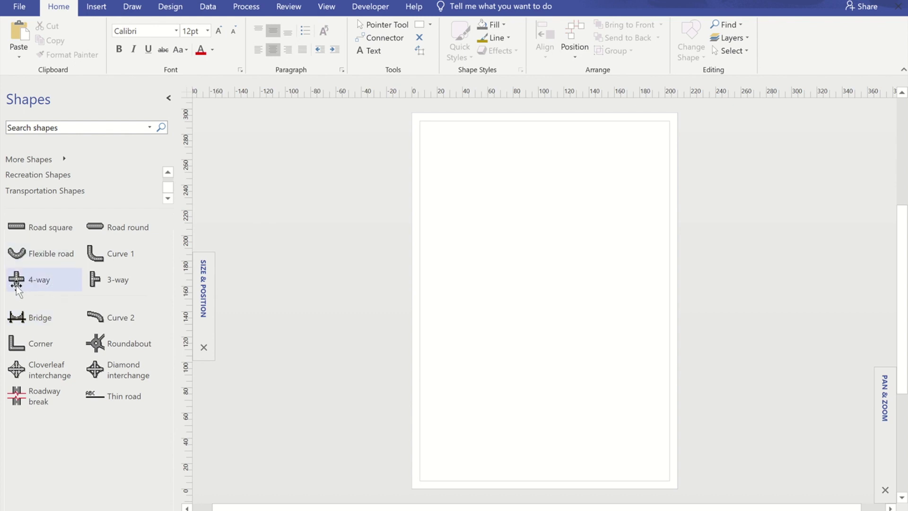
Open the Quick Access Toolbar's More Commands settings and list All Commands.
mouse_move(207, 277)
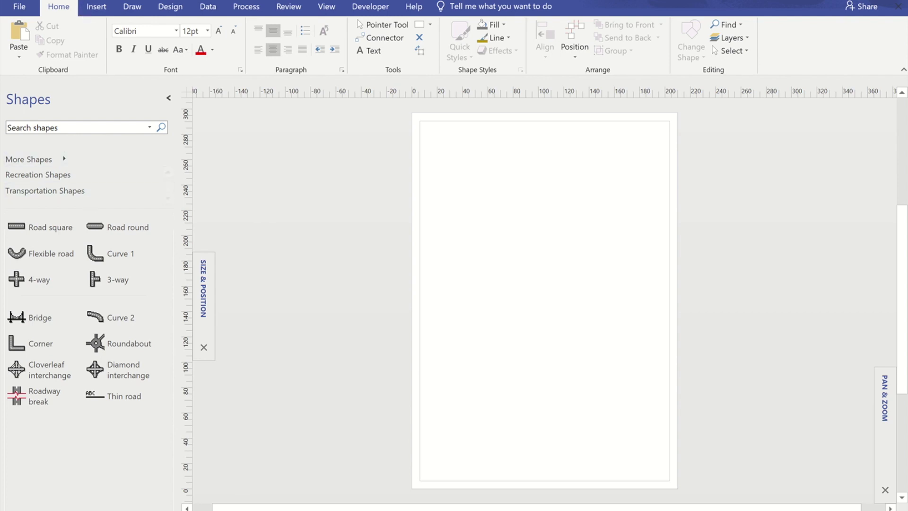
click(94, 1)
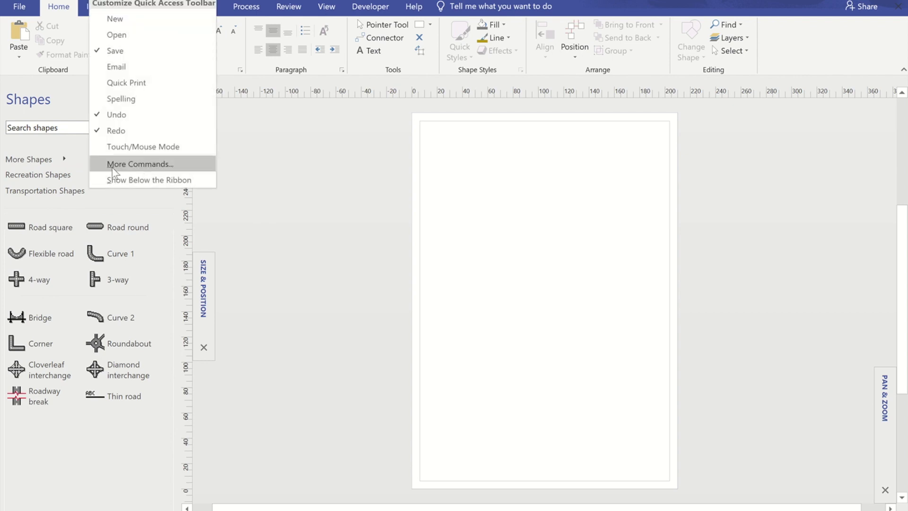
click(130, 166)
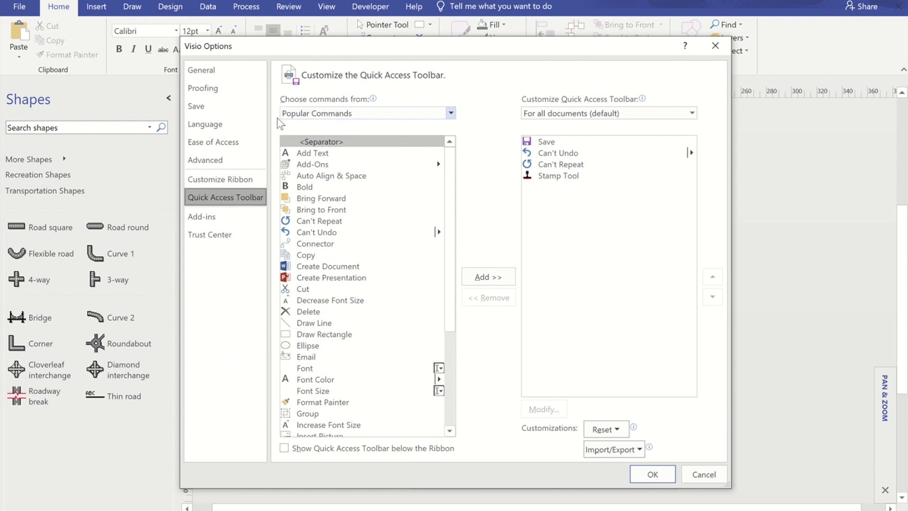
click(447, 115)
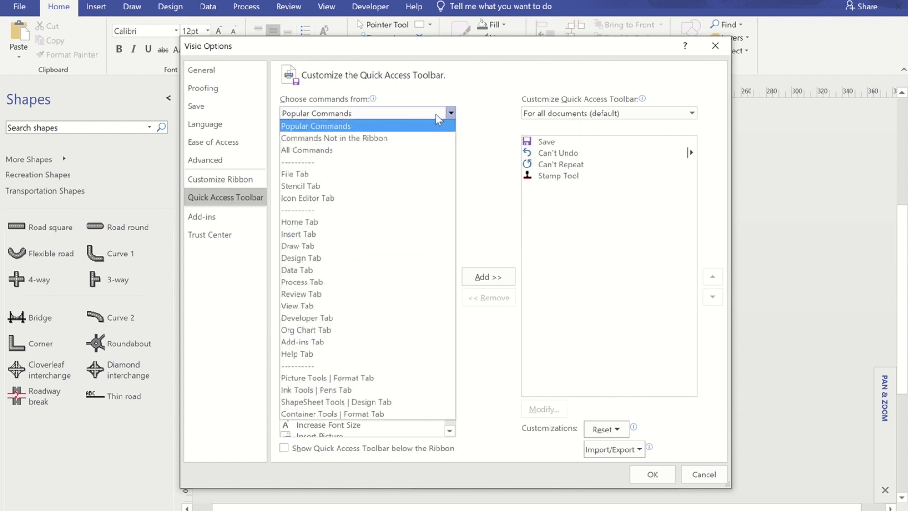
click(335, 150)
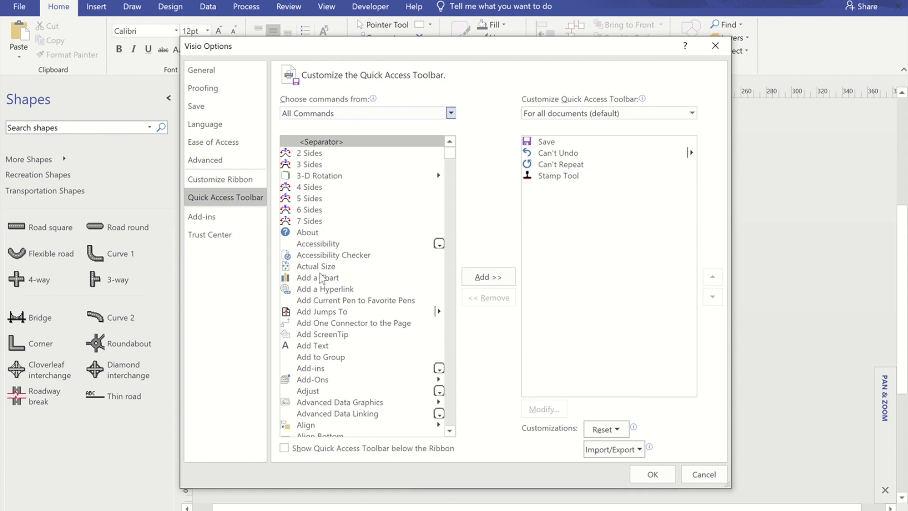
Add Stamp Tool from the All Commands list to the Quick Access Toolbar and confirm.
click(321, 278)
key(s)
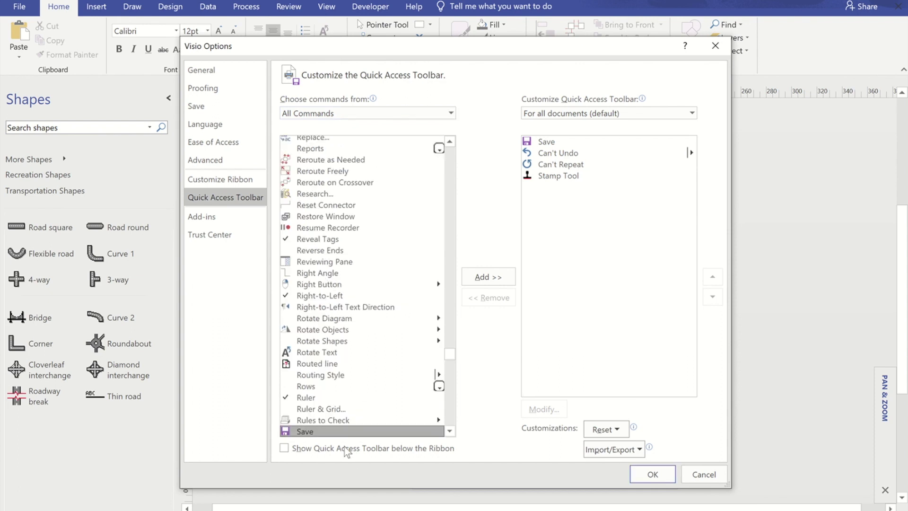
click(449, 432)
click(449, 431)
scroll(449, 432, down, 9)
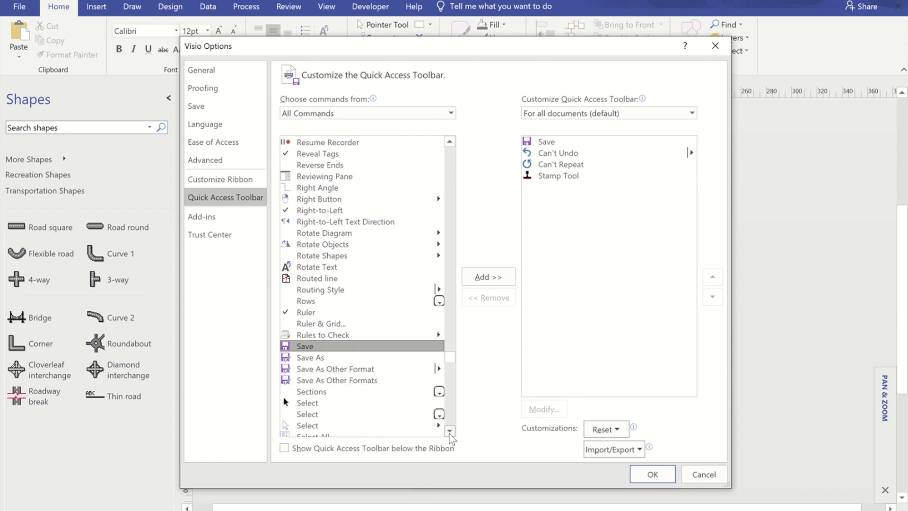
scroll(449, 431, down, 10)
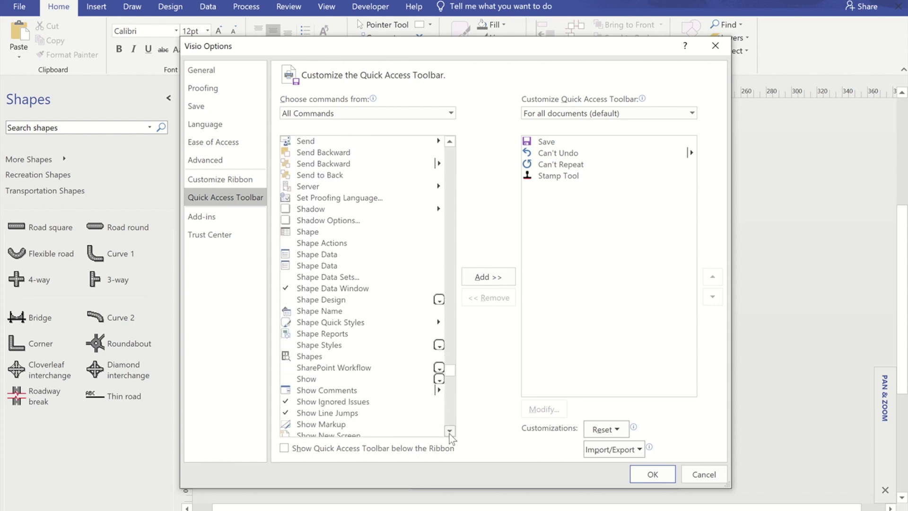
scroll(449, 431, down, 4)
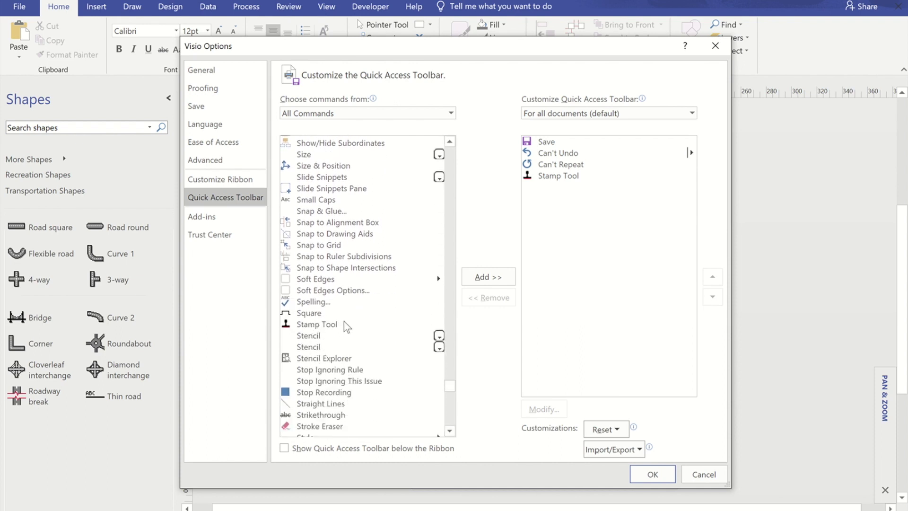
click(327, 325)
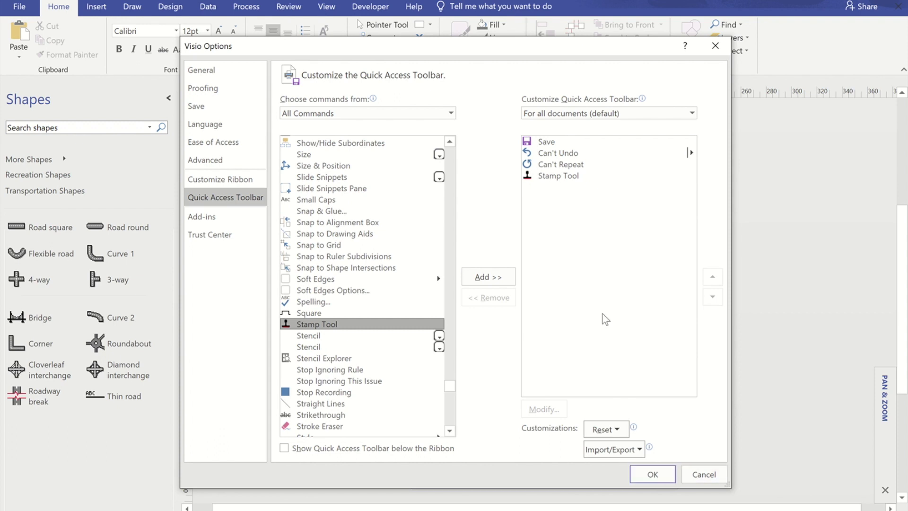
click(652, 474)
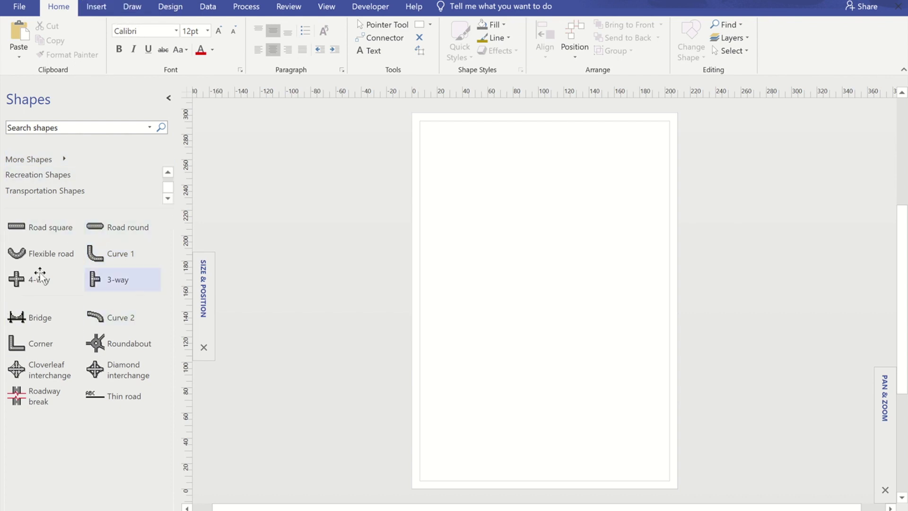
Stamp 4-way crossings at top left, top right, lower right and lower left, then resume the Pointer Tool.
click(28, 285)
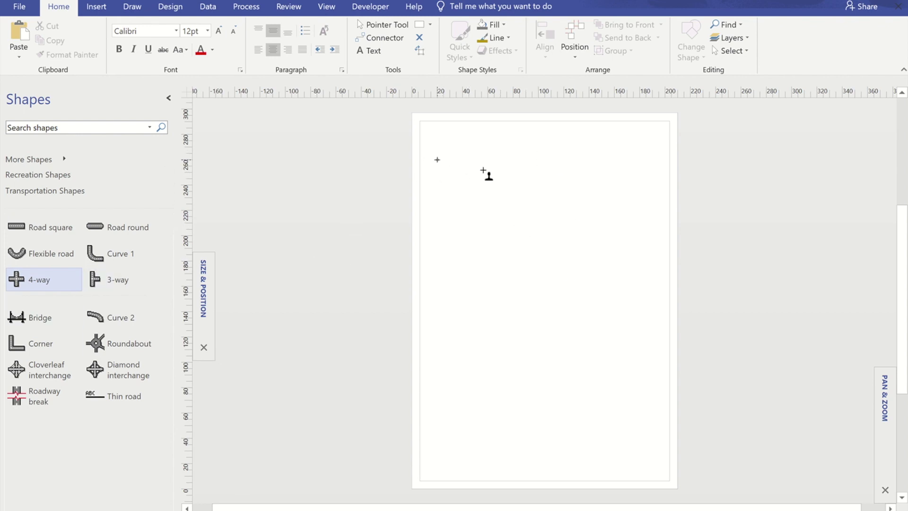
click(465, 159)
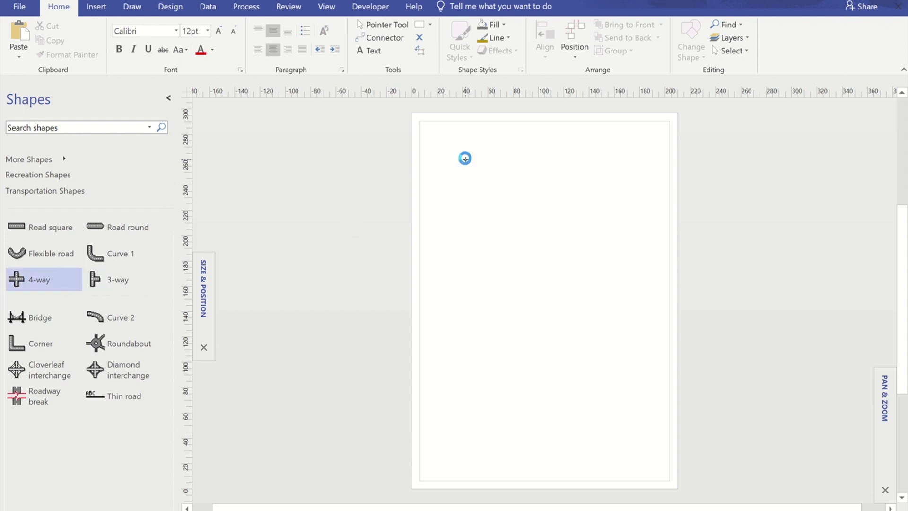
click(599, 159)
click(621, 378)
click(477, 371)
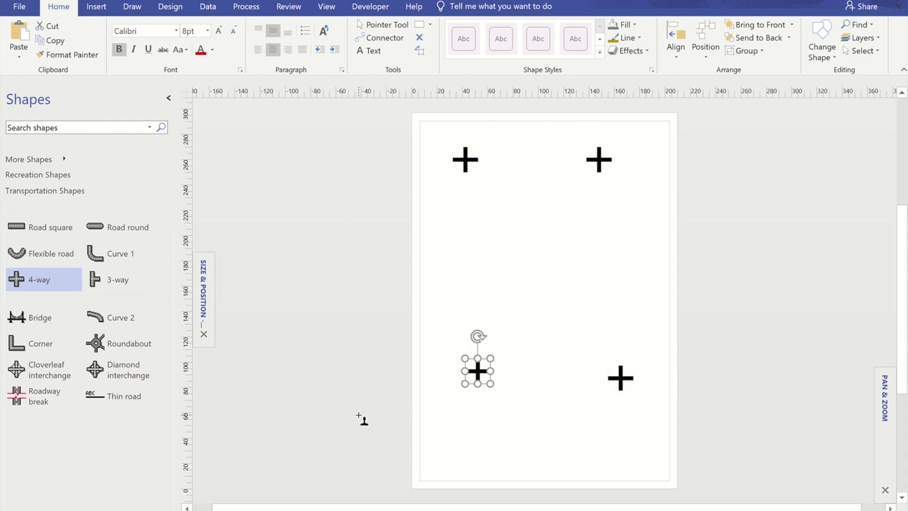
click(382, 25)
key(ctrl+1)
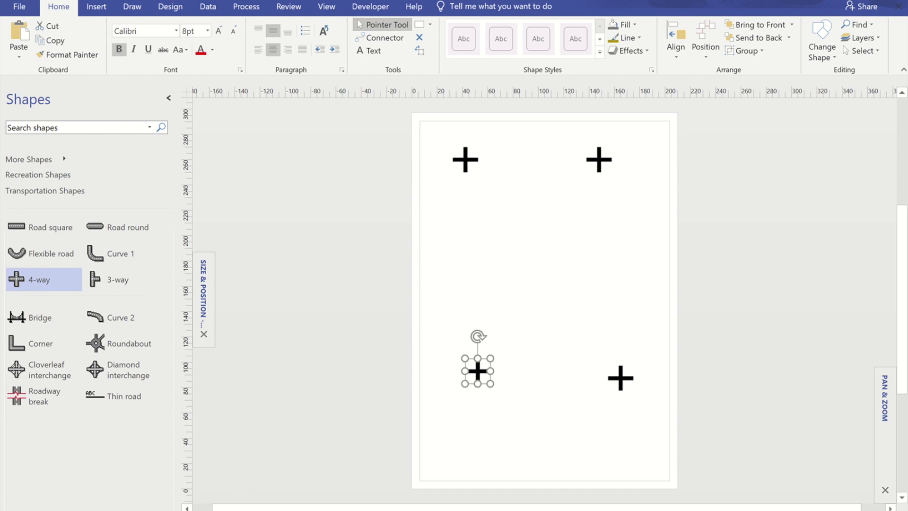
Switch to the Conference Setup.vsd floor plan and scroll down it.
click(152, 506)
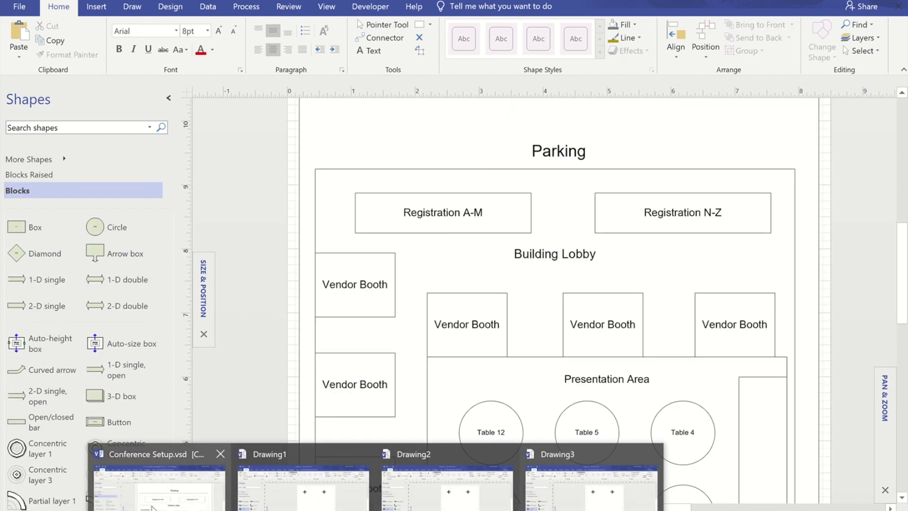
click(591, 487)
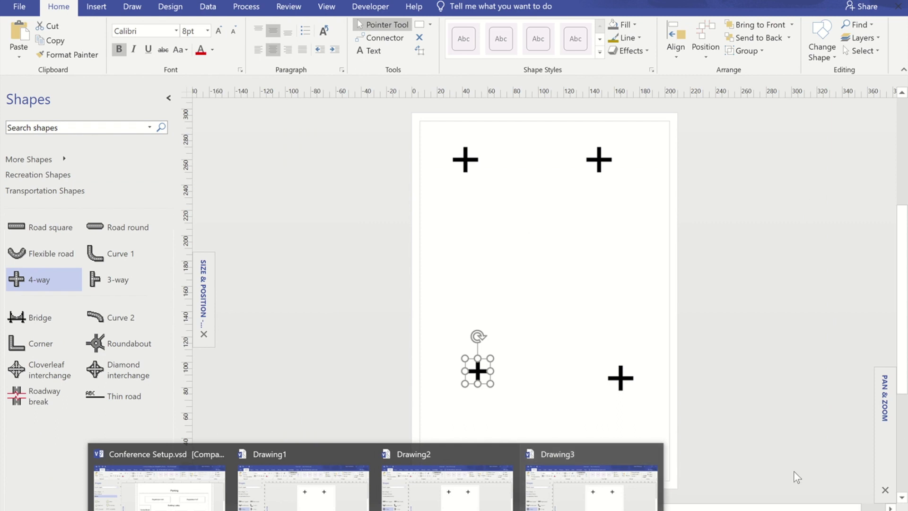
click(168, 497)
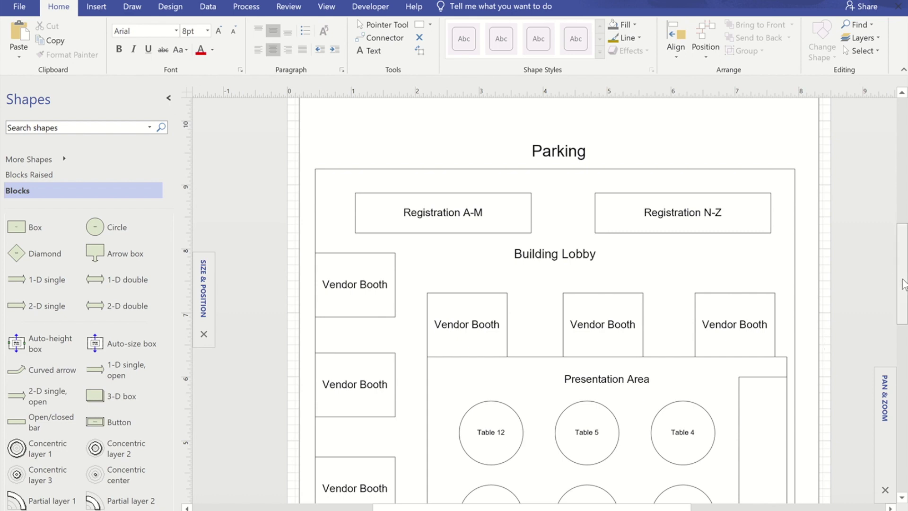
mouse_move(903, 279)
mouse_down()
mouse_move(901, 343)
mouse_move(897, 310)
mouse_up()
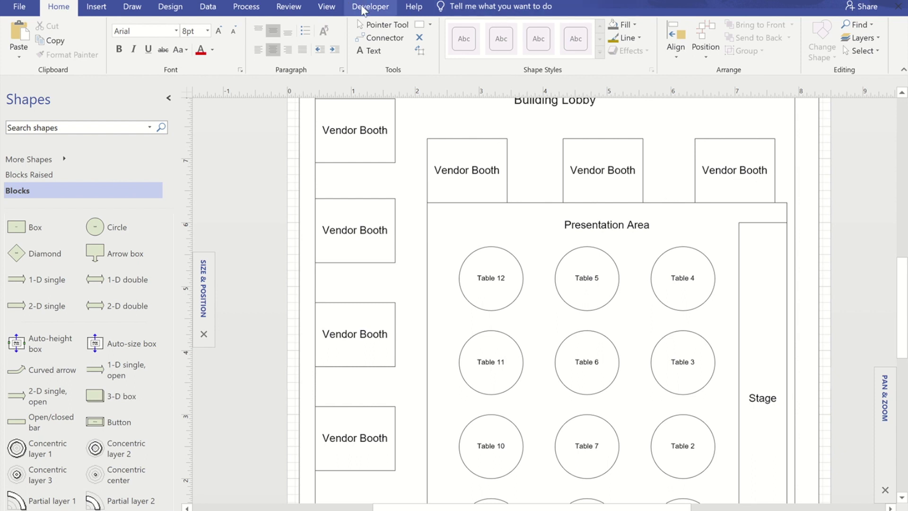
Bring up the Visio Extras add-ons from View > Add-Ons.
click(325, 9)
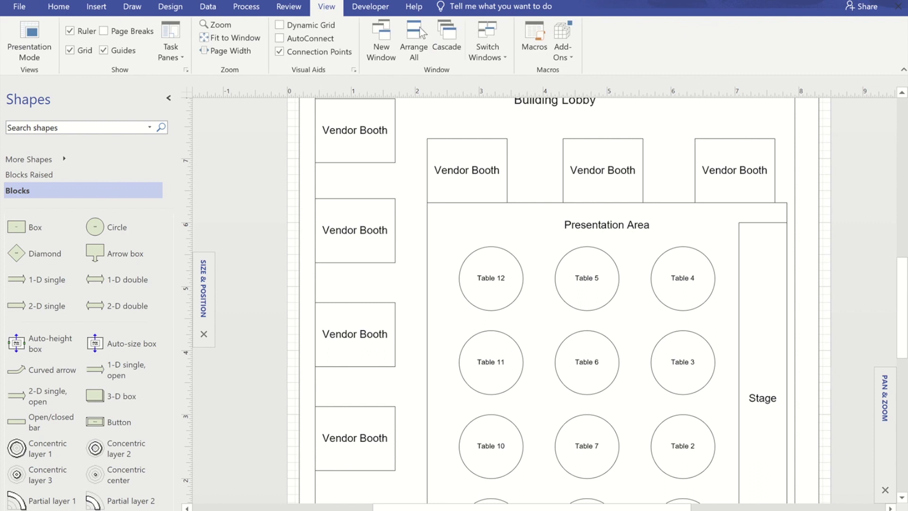
click(562, 52)
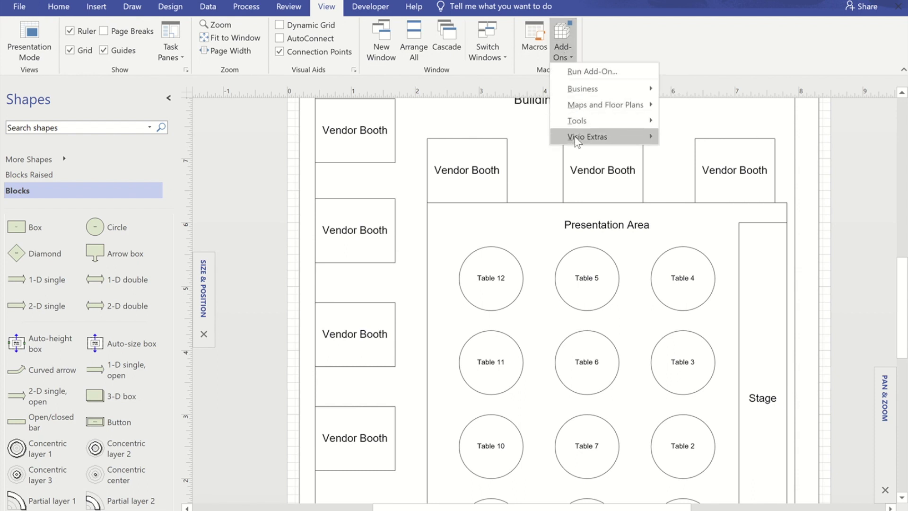
mouse_move(581, 144)
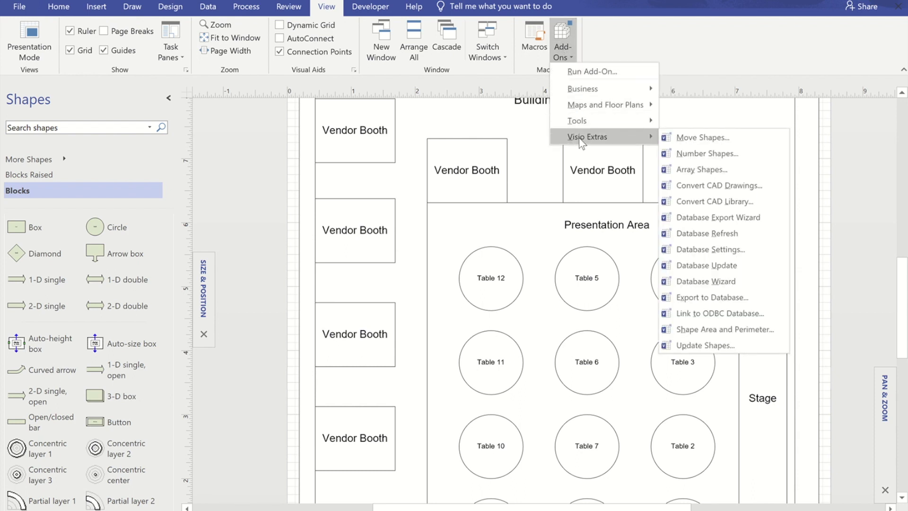
Set up manual shape numbering with numbers placed after each shape's text.
click(709, 154)
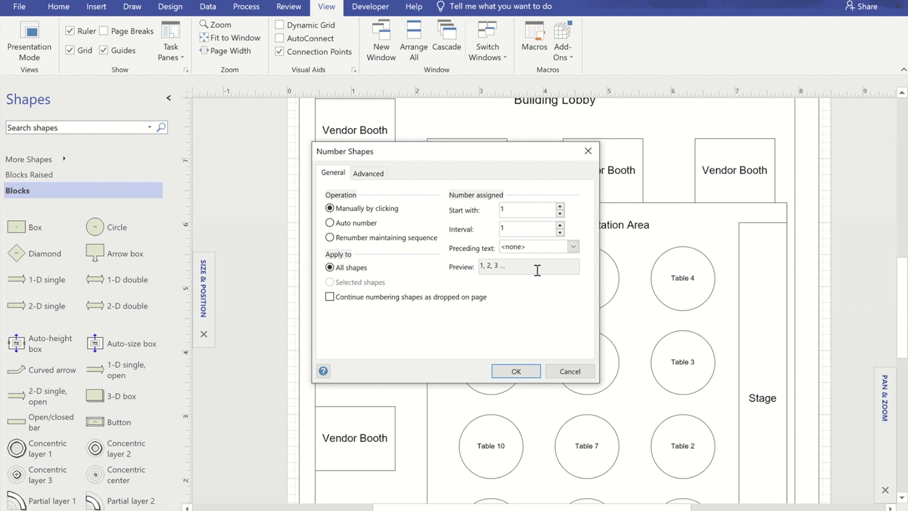
click(379, 175)
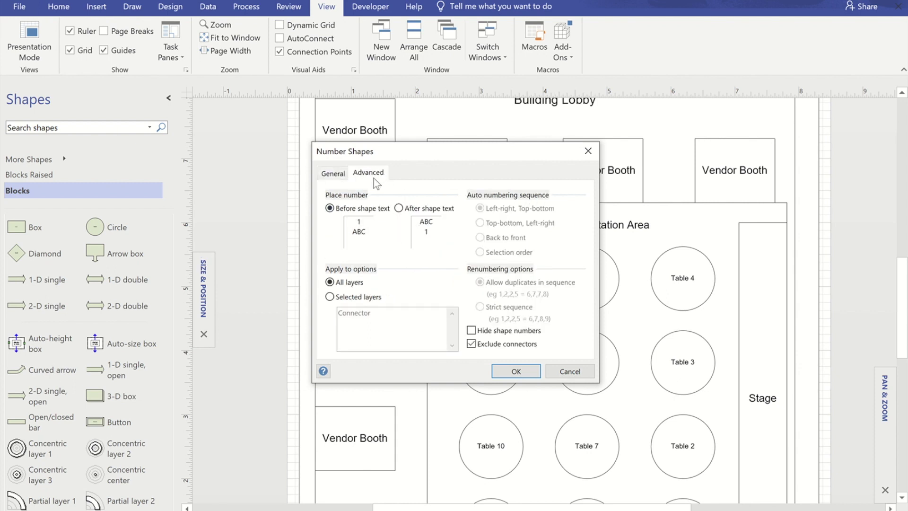
click(398, 209)
click(516, 371)
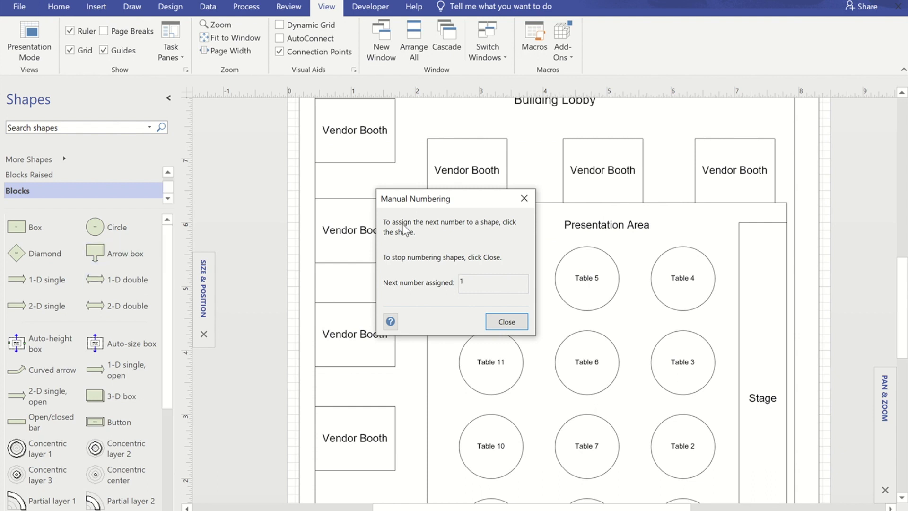
drag(417, 200, 122, 152)
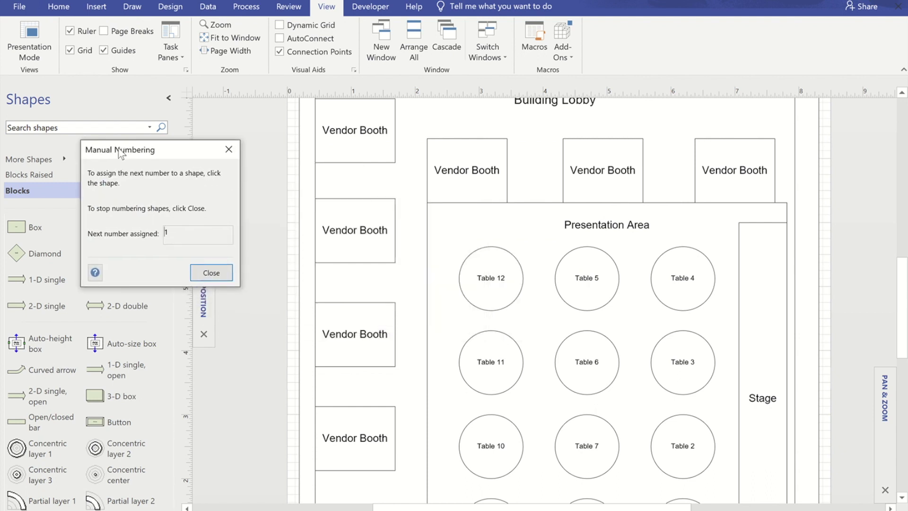
Number the vendor booths 1–8, from the top-right booth across the top and down the left side.
click(733, 179)
click(601, 172)
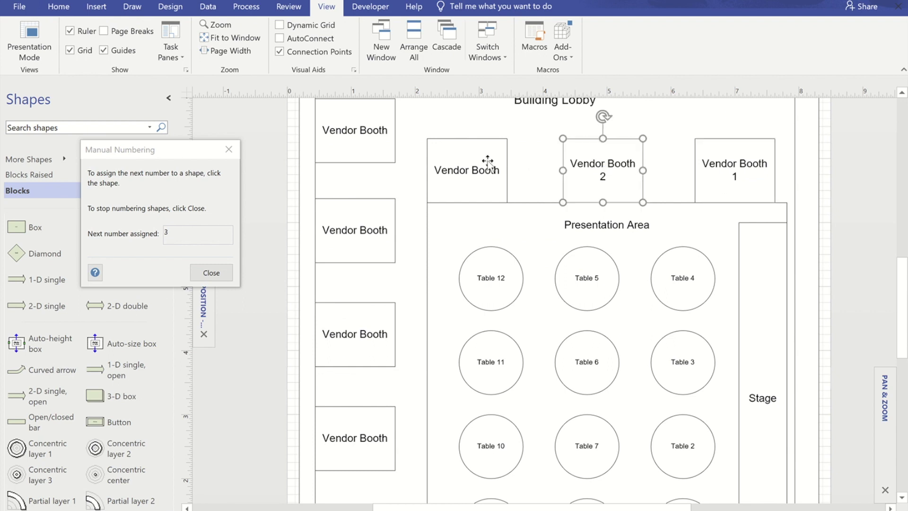
click(456, 168)
click(351, 130)
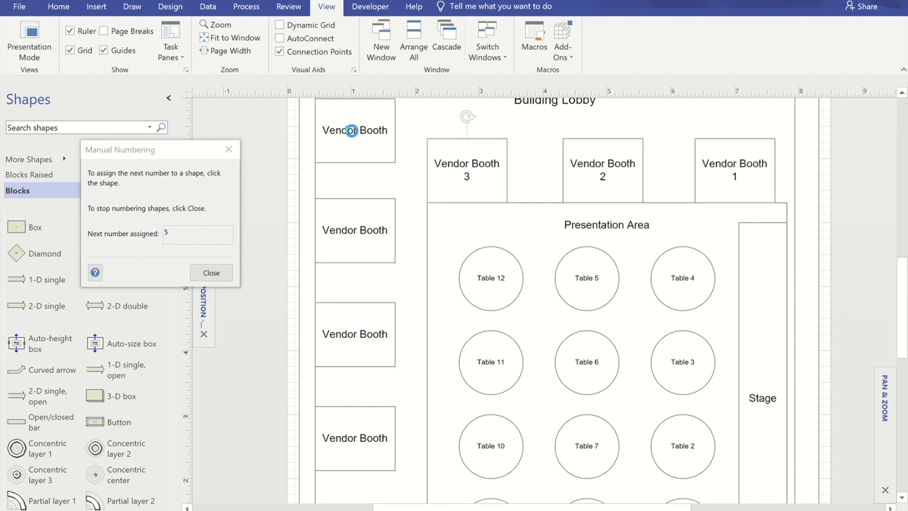
click(360, 234)
click(348, 352)
click(347, 430)
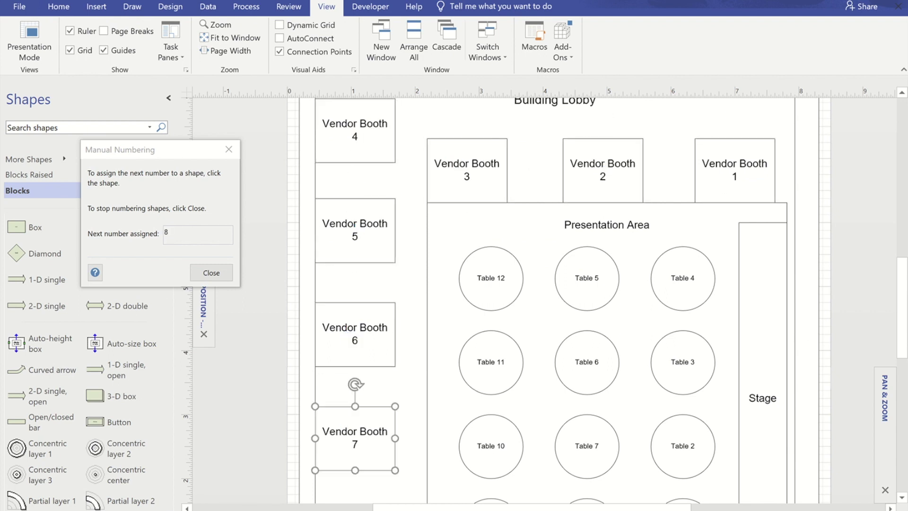
scroll(873, 297, down, 5)
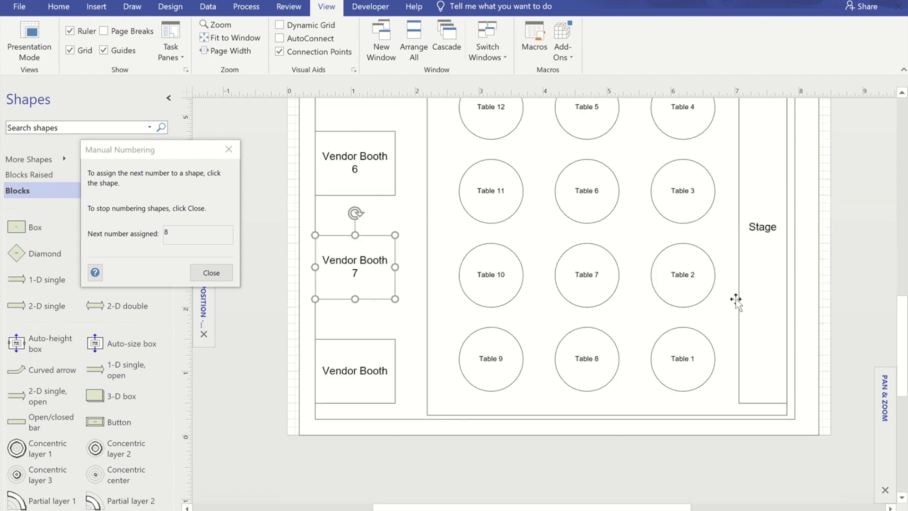
click(350, 349)
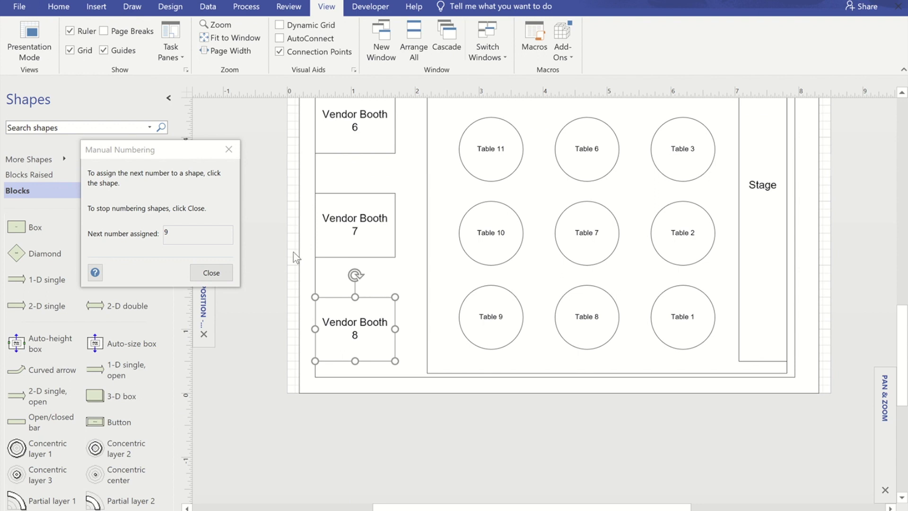
click(211, 273)
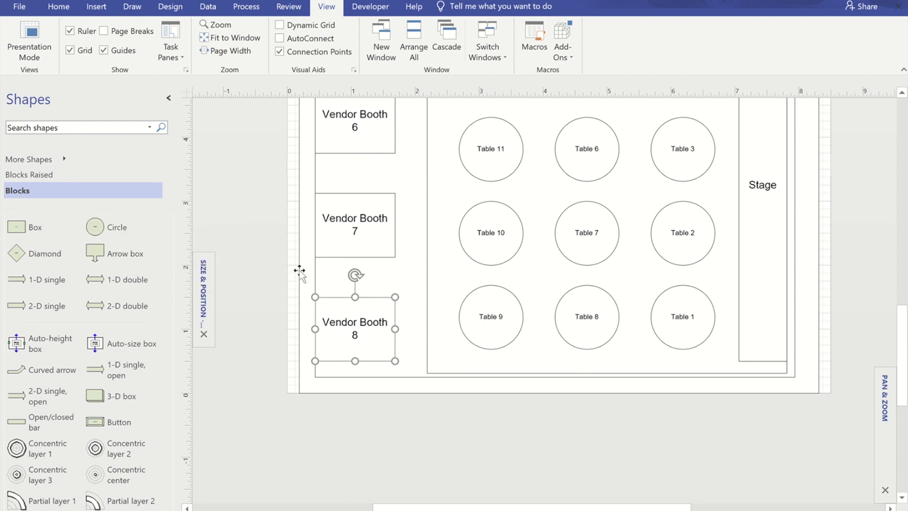
Delete the blank lines above the Building Lobby label, then select Vendor Booth 4.
scroll(571, 360, up, 1)
scroll(571, 360, up, 10)
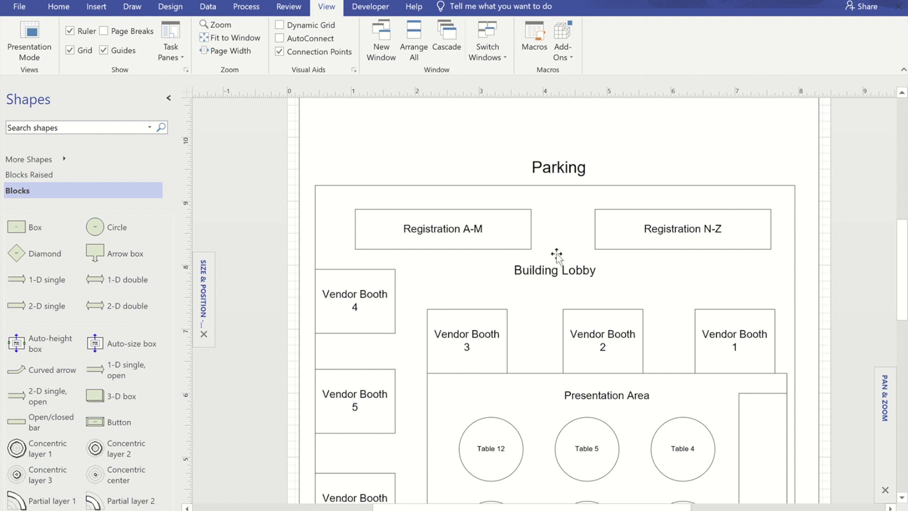
mouse_move(556, 255)
mouse_down()
mouse_move(553, 240)
mouse_move(557, 262)
mouse_up()
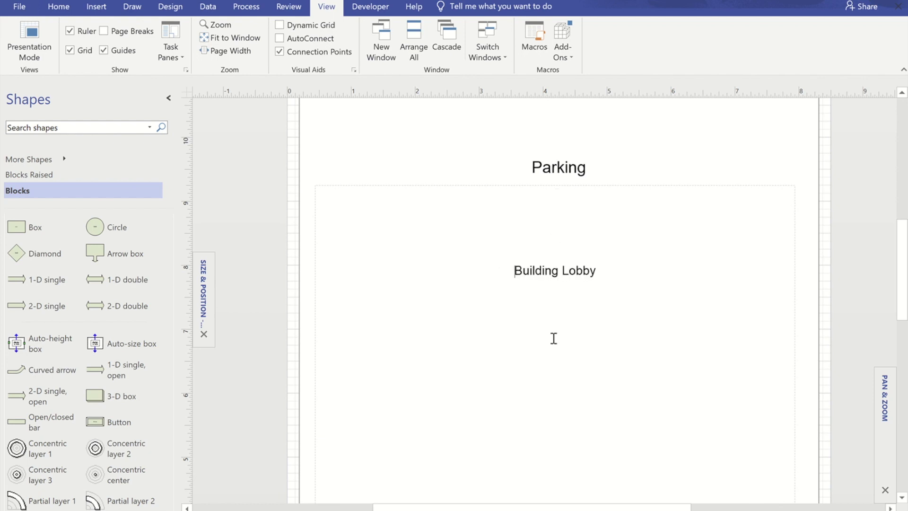
key(BackSpace)
key(BackSpace)
key(BackSpace)
key(BackSpace)
key(BackSpace)
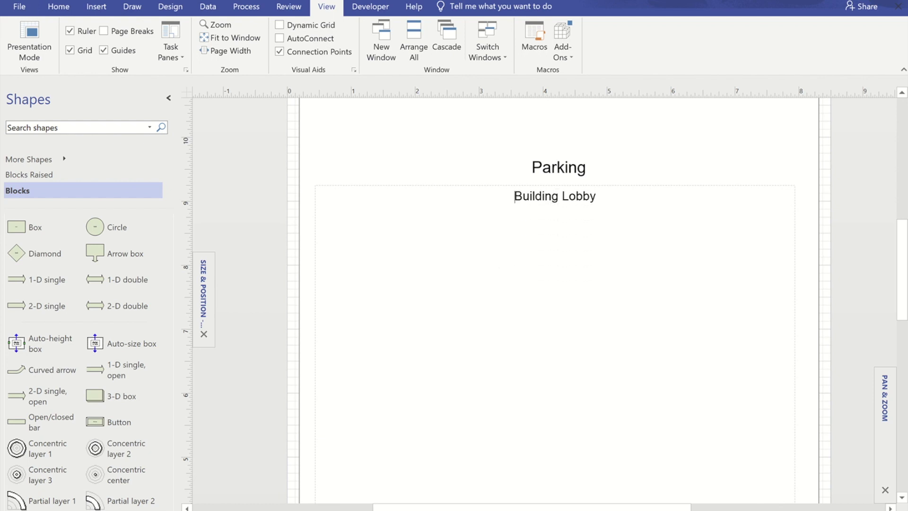
click(236, 165)
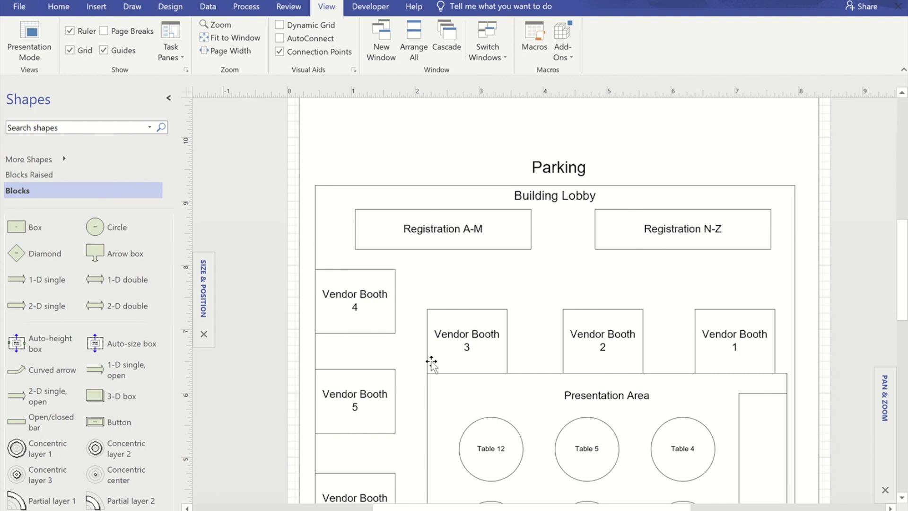
click(364, 273)
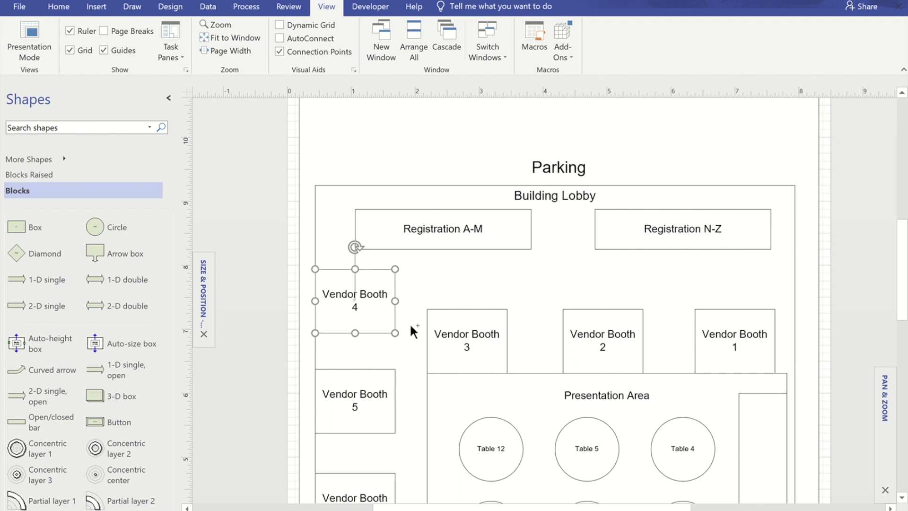
Add Vendor Booths 3, 2 and 1 to the Vendor Booth 4 selection.
shift+click(467, 314)
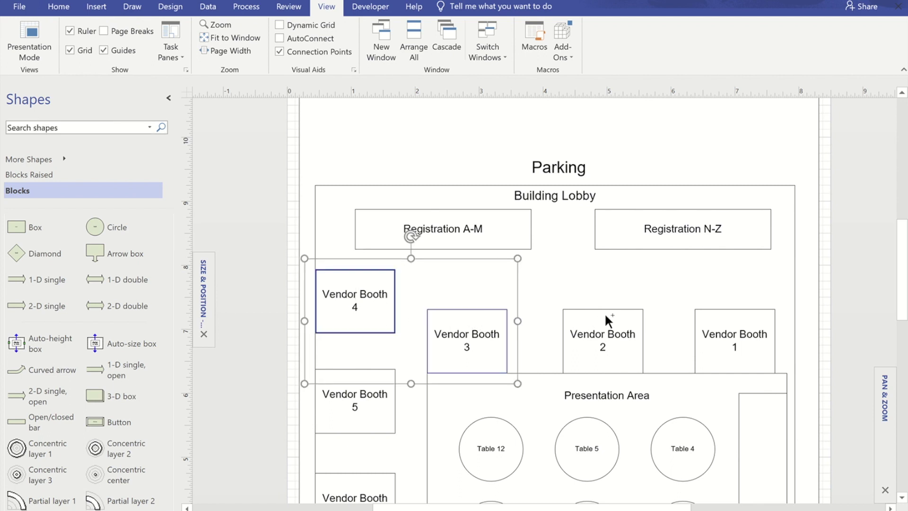
shift+click(604, 312)
shift+click(737, 313)
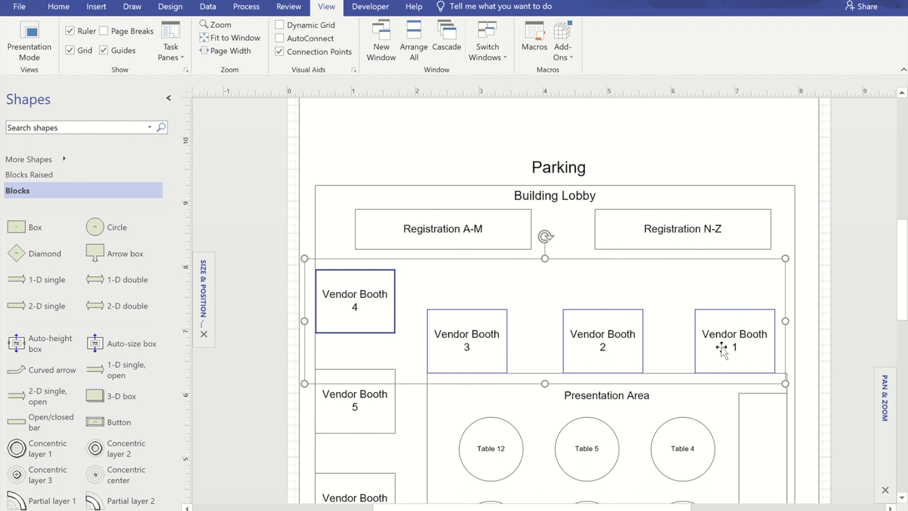
click(61, 8)
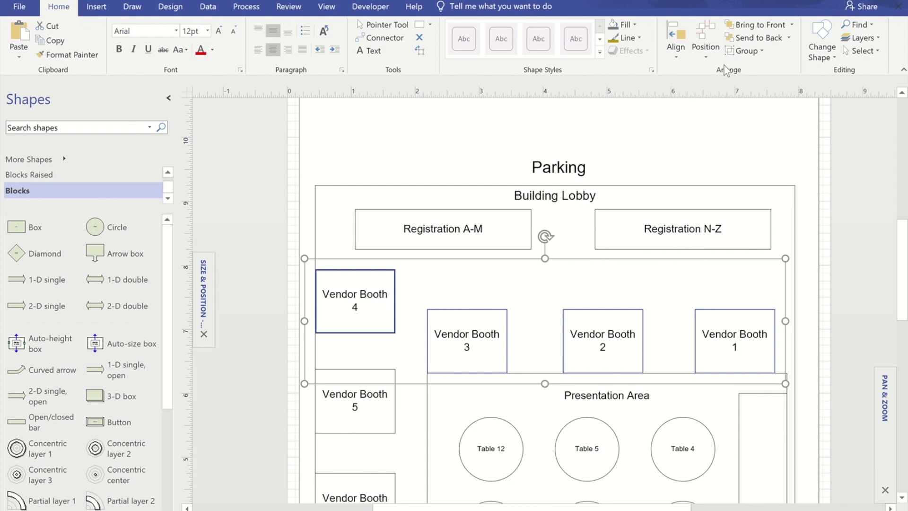
Apply Align Top to the four selected vendor booths.
click(676, 53)
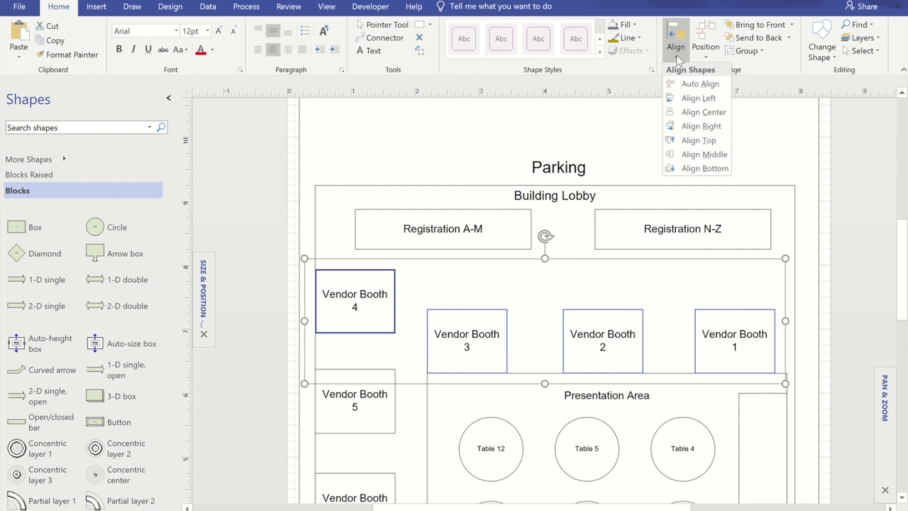
click(708, 144)
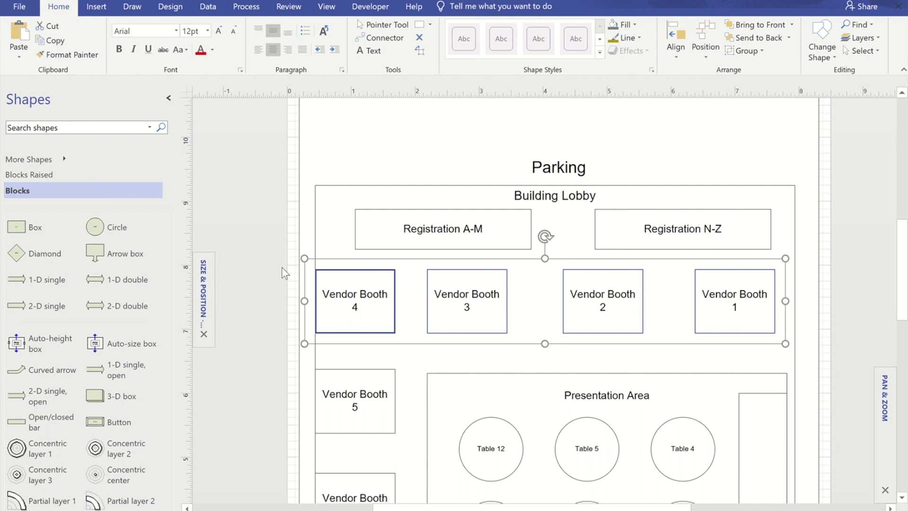
Nudge Vendor Booth 1 two steps right against the wall.
click(277, 279)
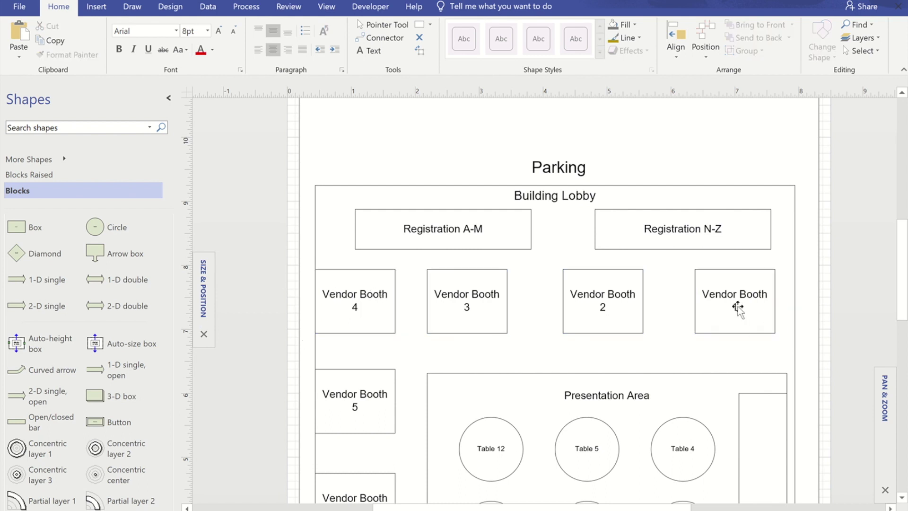
click(775, 327)
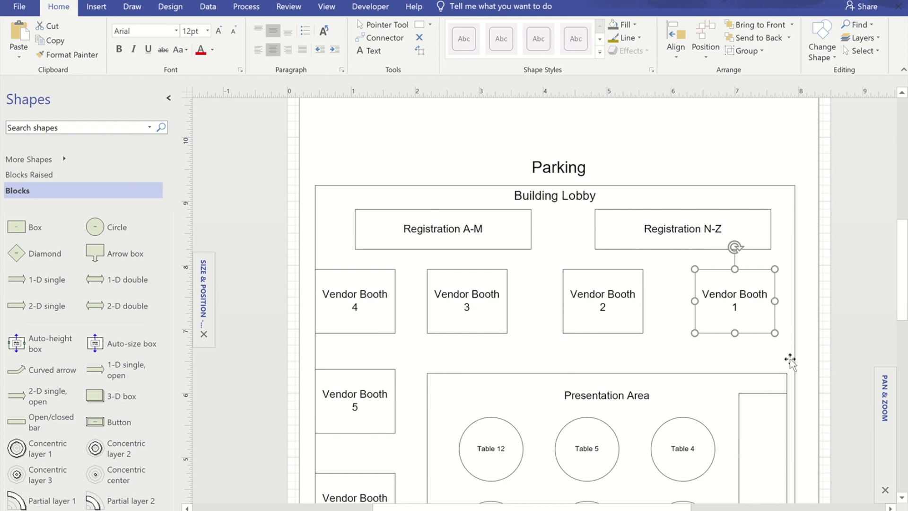
key(Right)
key(Right)
key(Right)
key(Right)
key(Right)
key(Right)
key(Right)
key(Right)
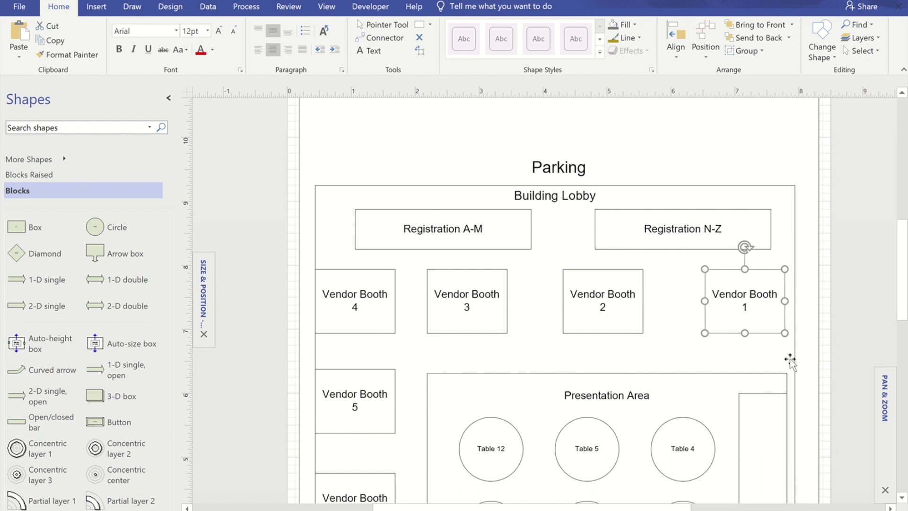
key(Right)
key(Right)
key(Right)
key(Right)
key(Right)
key(Right)
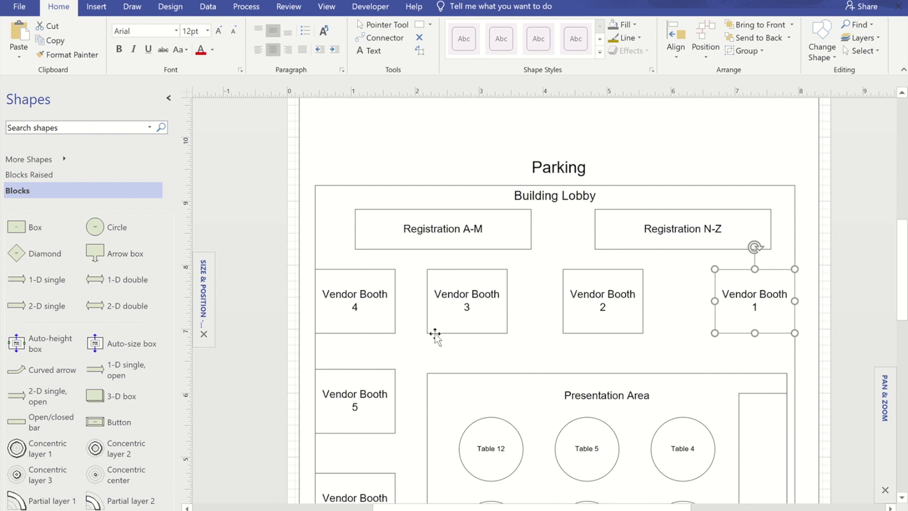
Select Vendor Booths 4, 3, 2 and 1 and distribute them horizontally.
click(367, 291)
shift+click(474, 291)
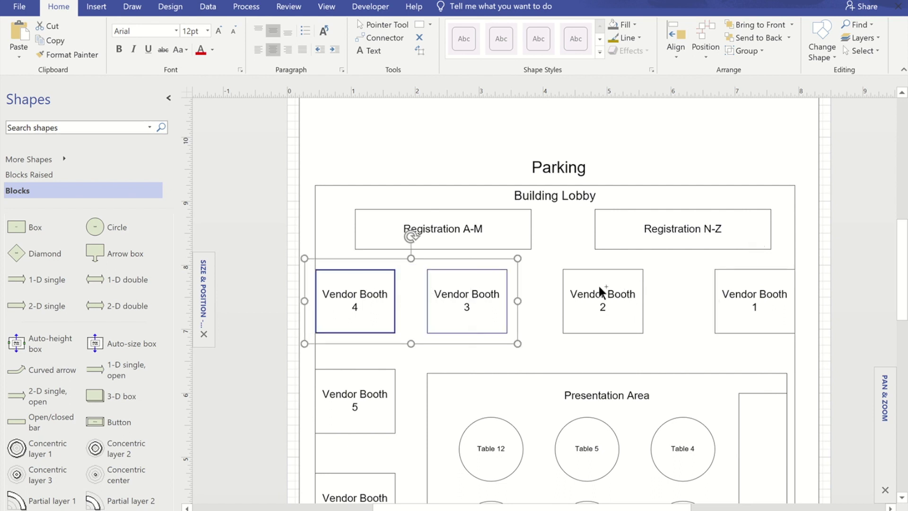
shift+click(599, 290)
shift+click(752, 292)
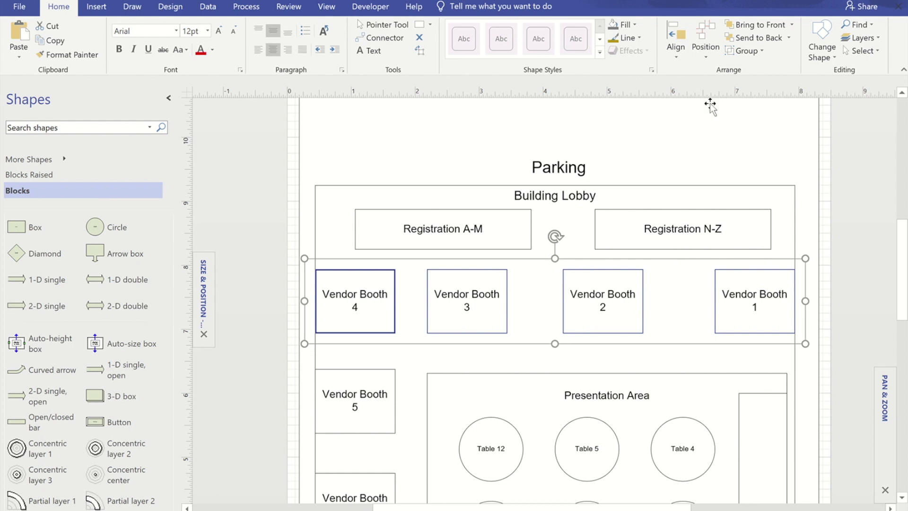
click(708, 54)
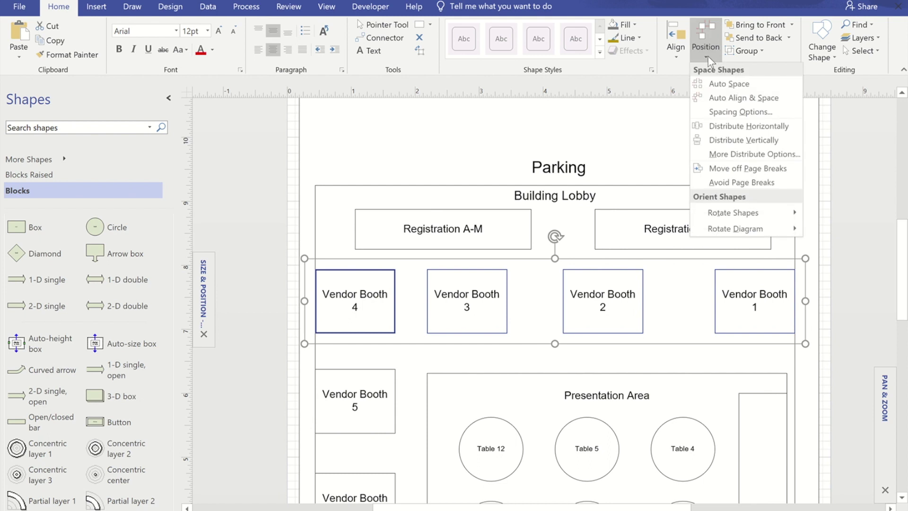
click(729, 127)
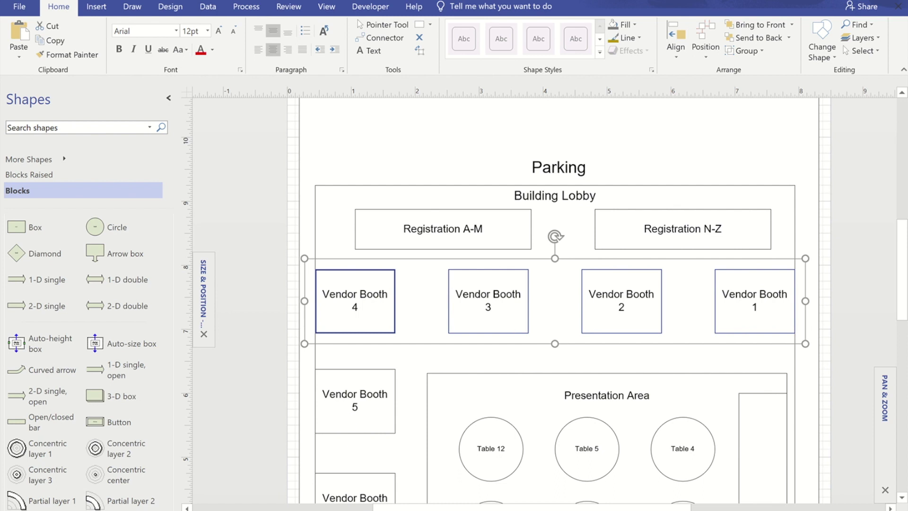
Switch to the org chart drawing and place a Manager Belt at the top, undoing a second one.
mouse_move(376, 509)
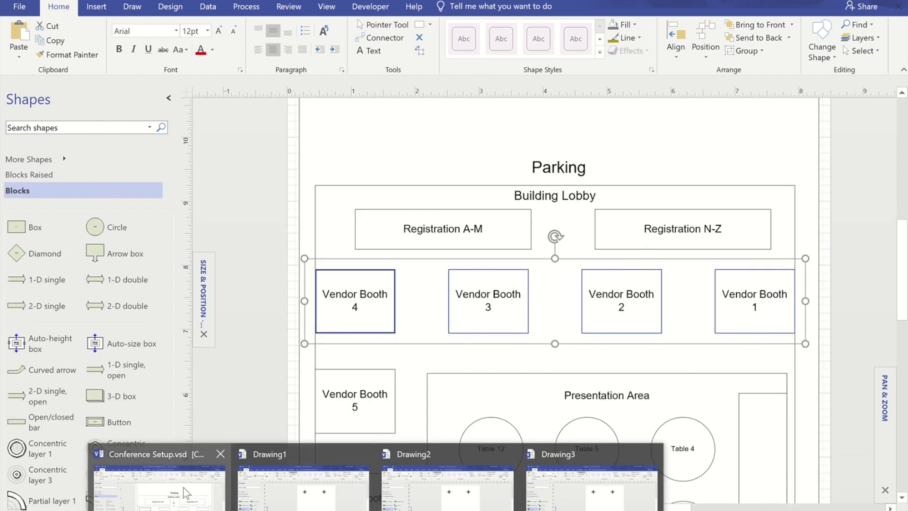
mouse_move(404, 489)
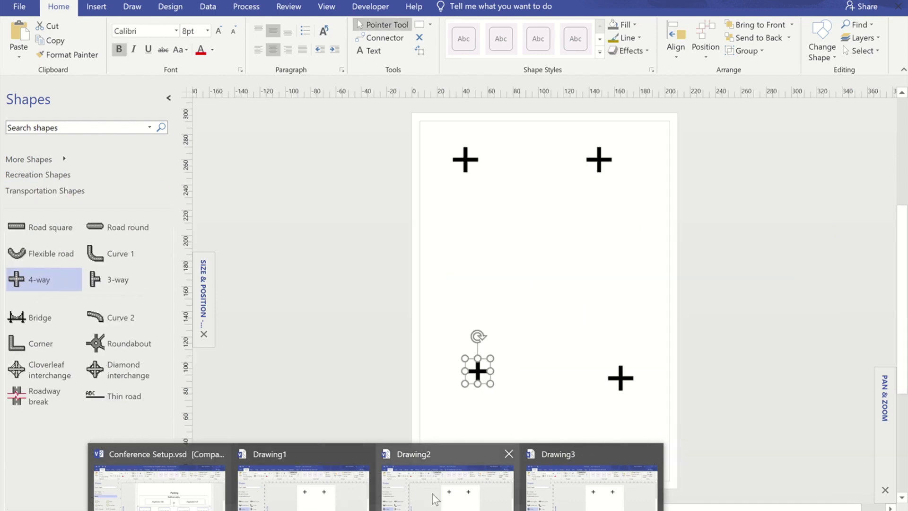
click(464, 505)
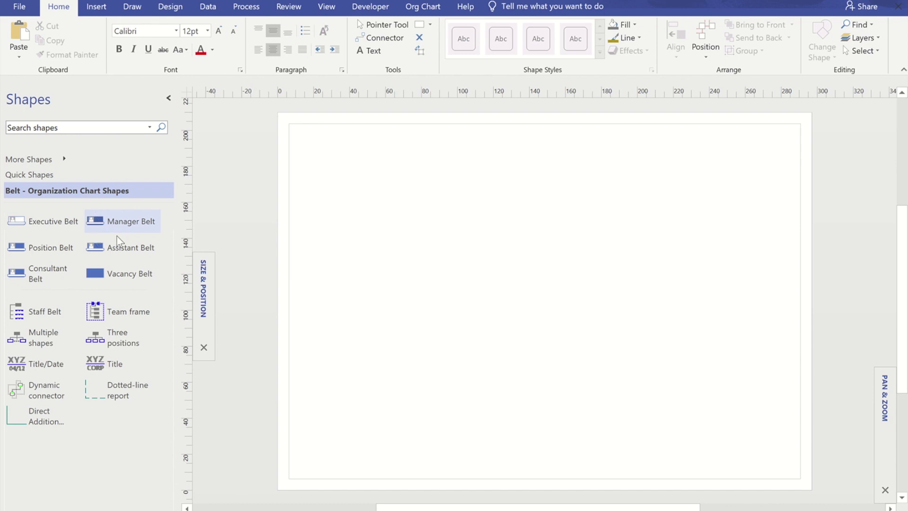
drag(138, 223, 536, 159)
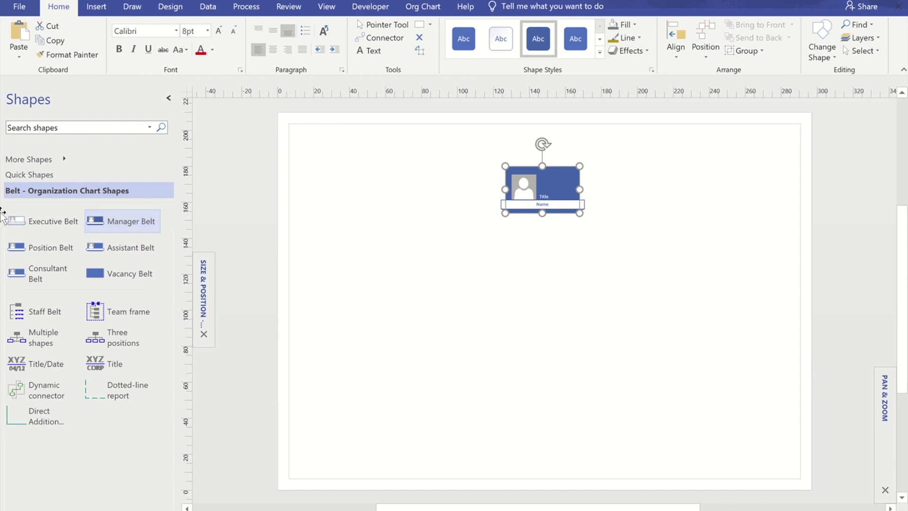
drag(113, 236, 530, 273)
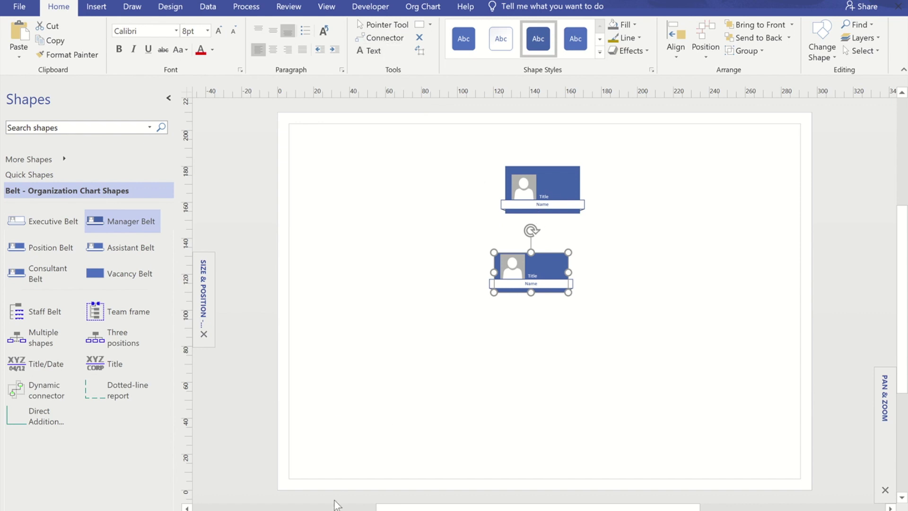
key(ctrl+z)
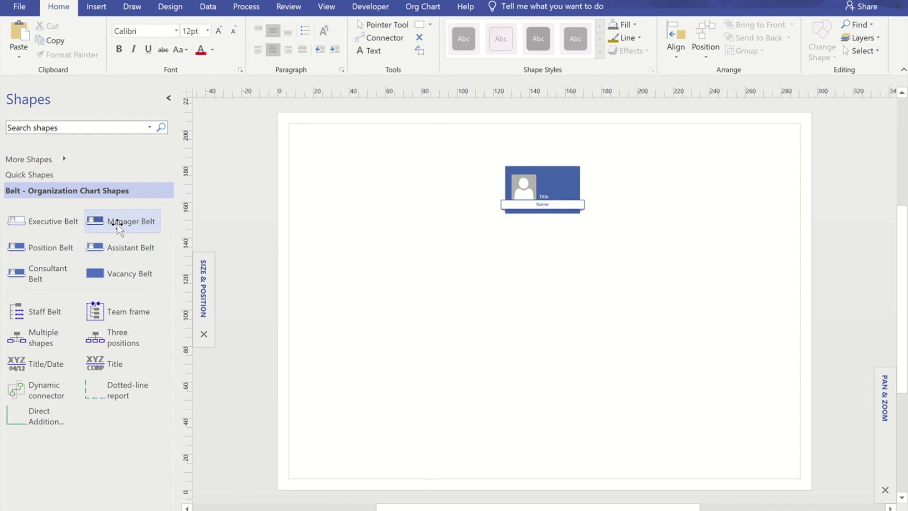
Add a Manager Belt below the top shape and three Managers via Multiple Shapes, then return to the road drawing.
drag(115, 223, 540, 201)
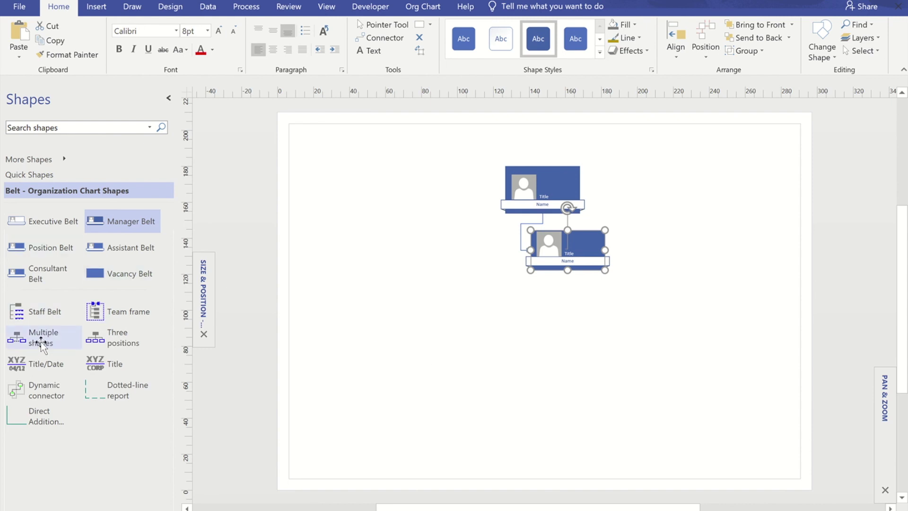
drag(42, 343, 543, 186)
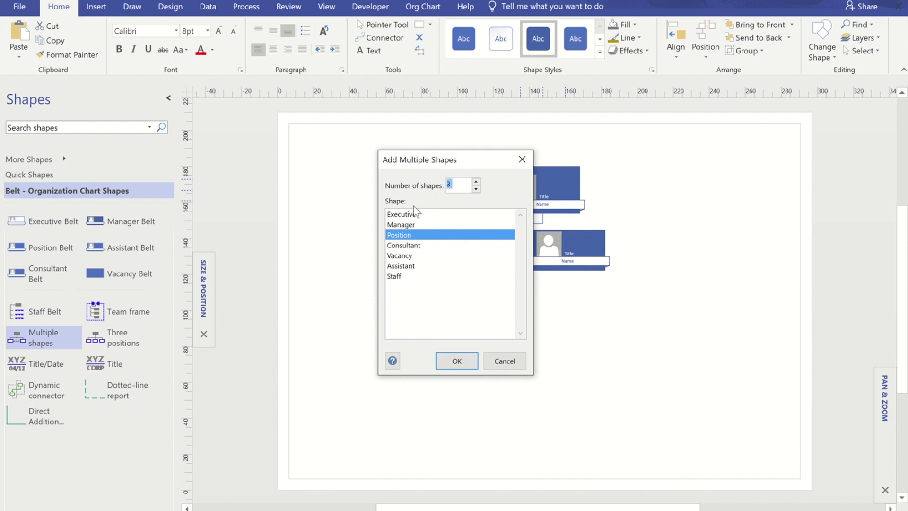
click(402, 226)
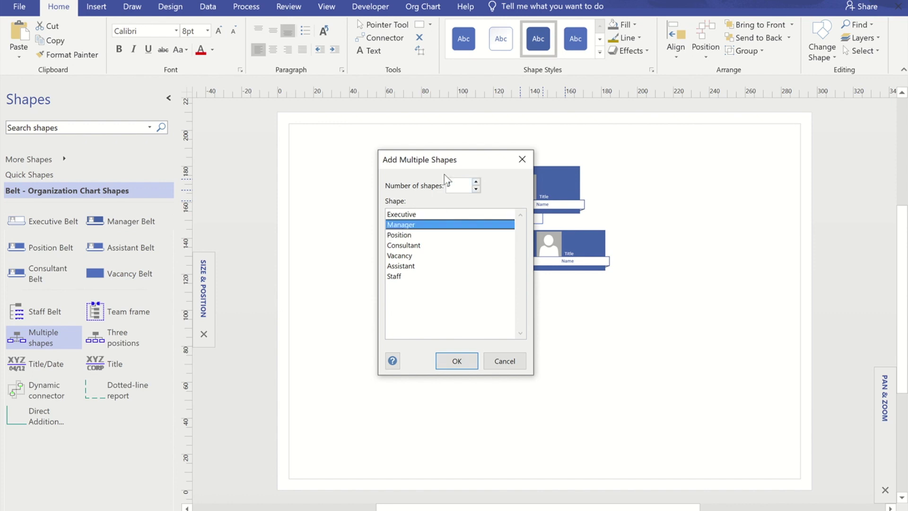
click(450, 361)
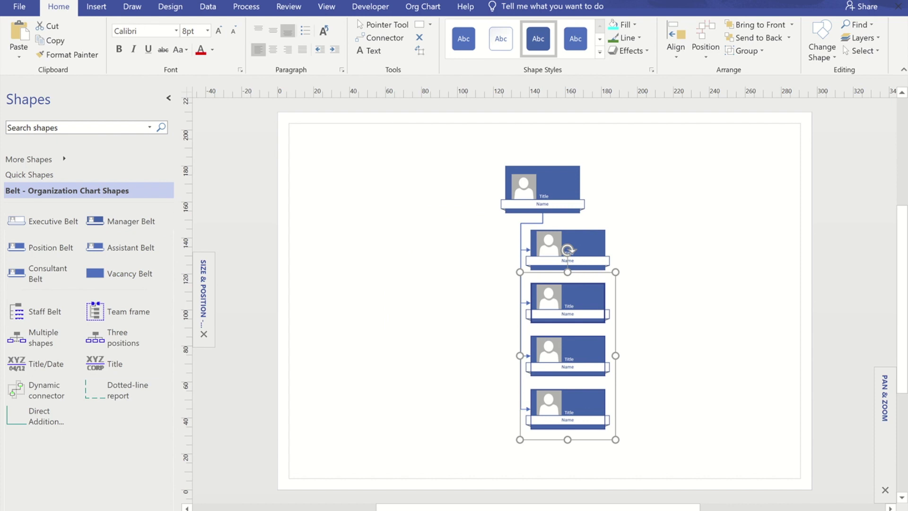
mouse_move(376, 510)
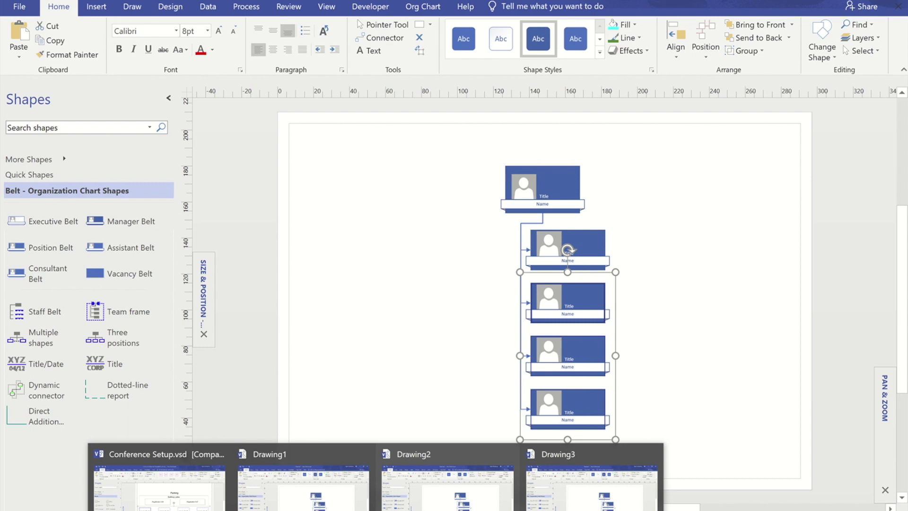
click(591, 492)
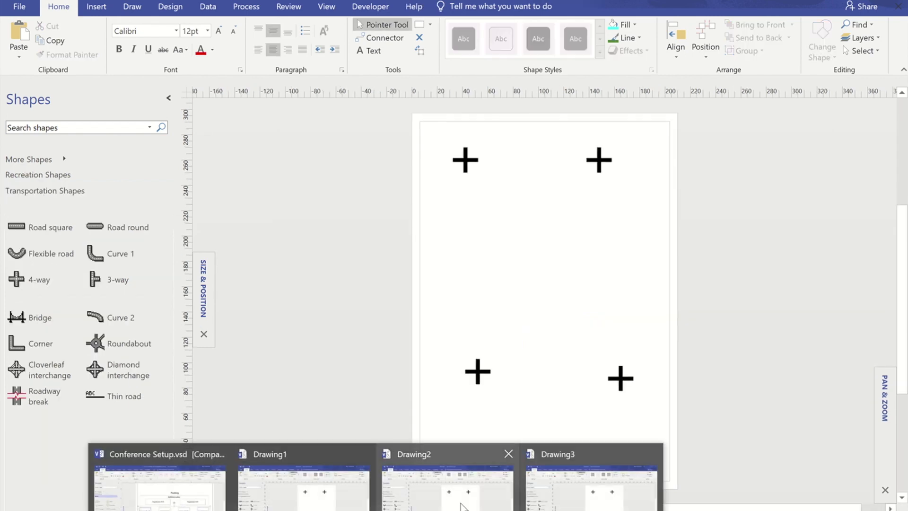
Switch to the blank Drawing1 and drop a Start/End shape near the page top.
click(297, 497)
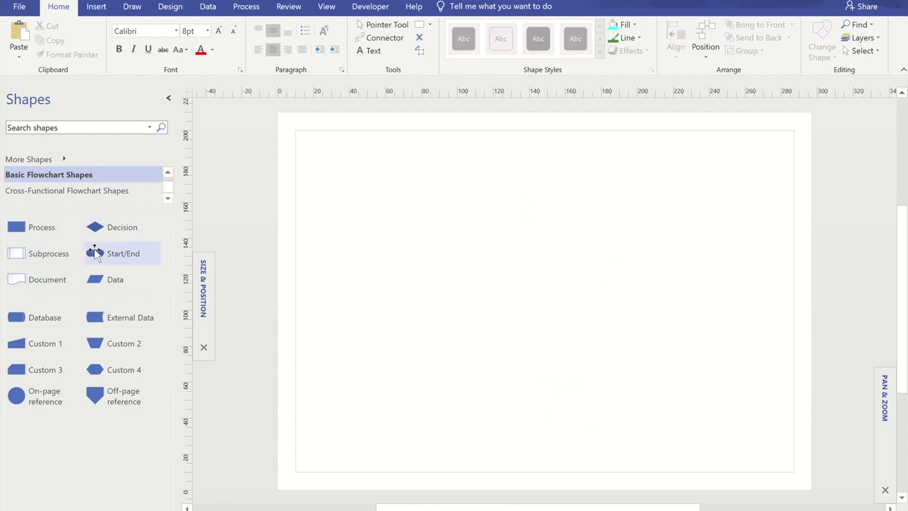
drag(94, 253, 538, 166)
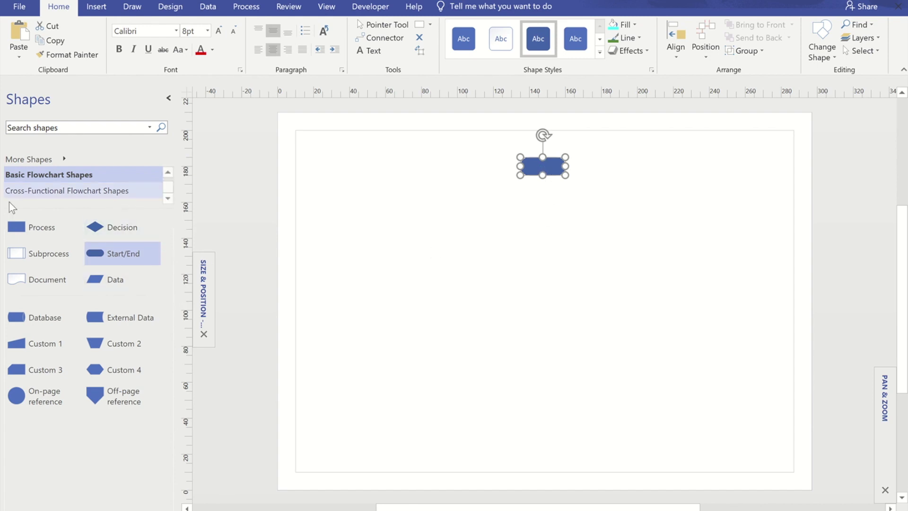
click(553, 204)
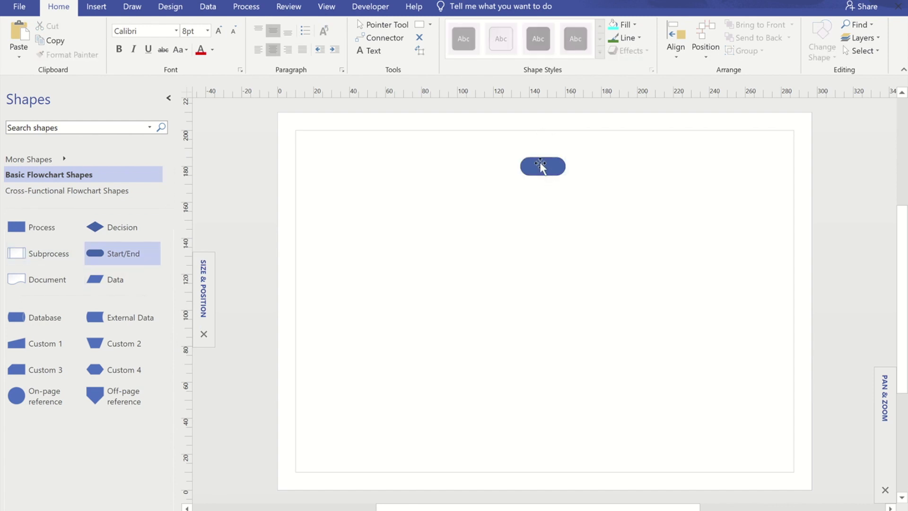
mouse_move(540, 162)
mouse_move(543, 190)
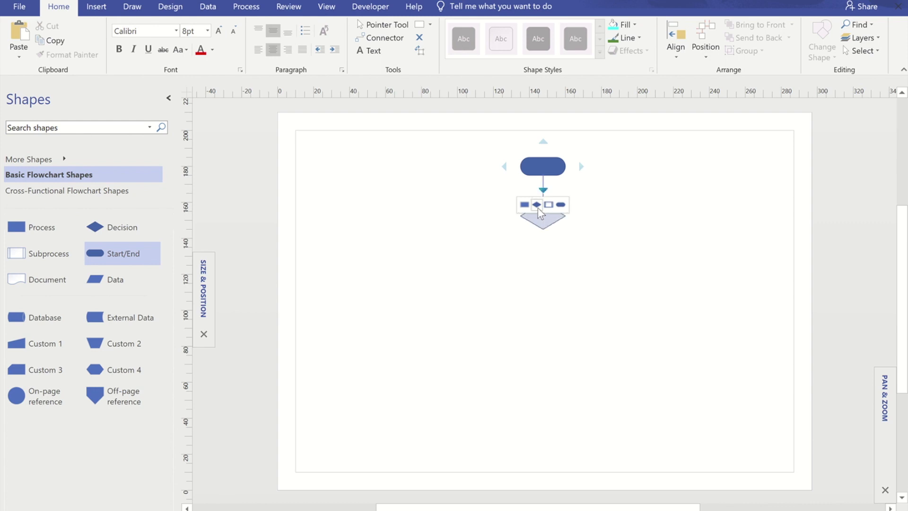
AutoConnect a Decision below Start/End, a Process to its left, and a Decision under the Process.
click(537, 207)
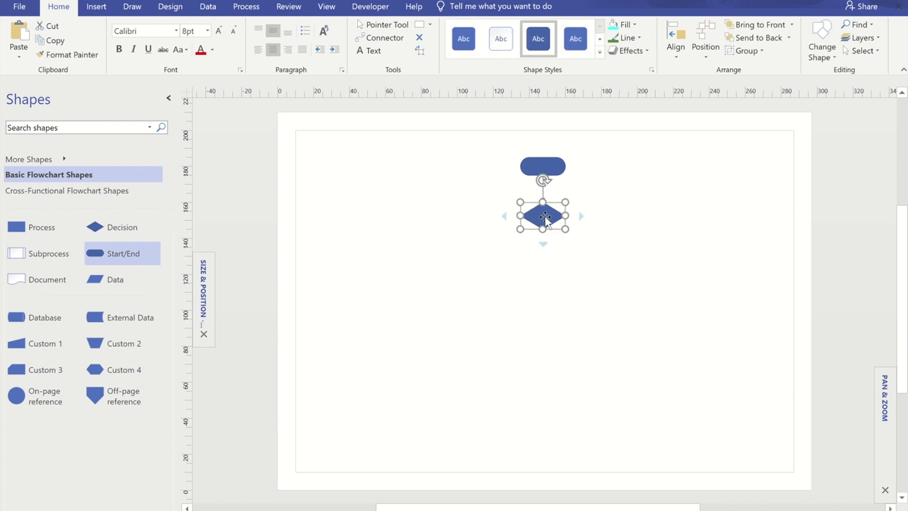
mouse_move(504, 216)
click(492, 199)
mouse_move(471, 244)
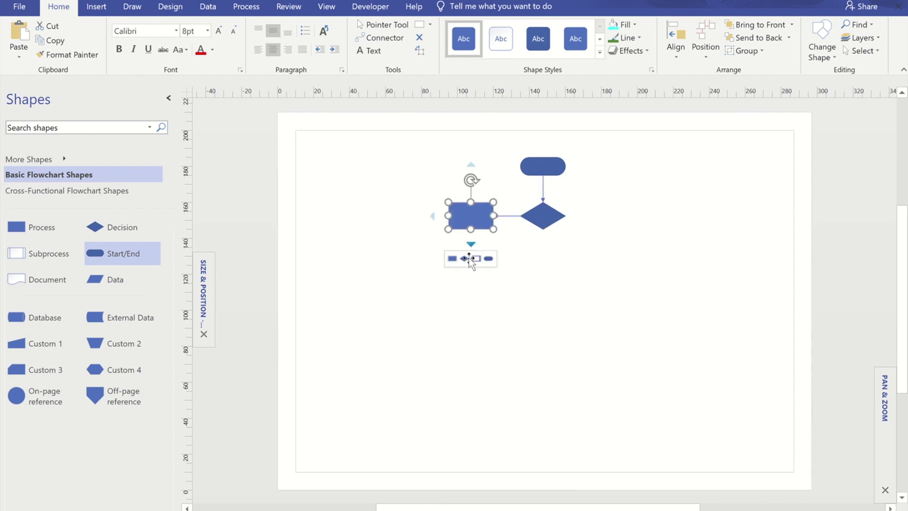
click(466, 259)
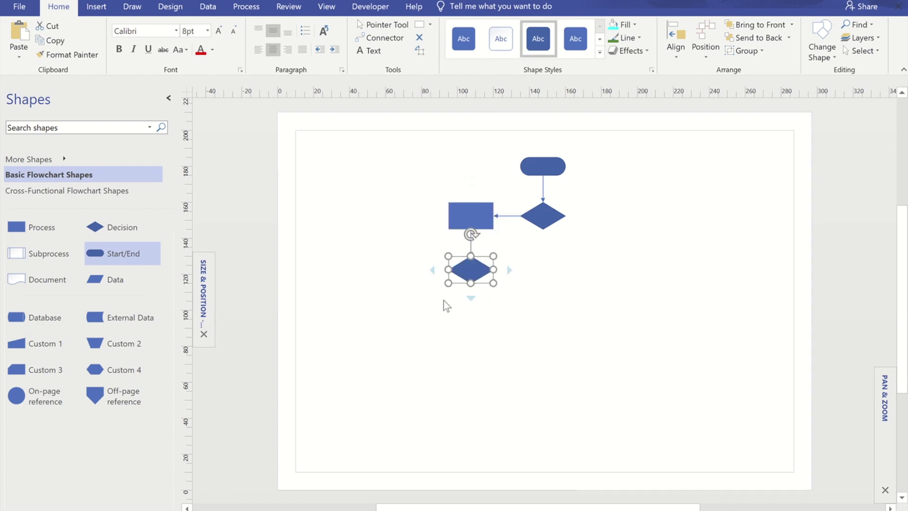
mouse_move(471, 298)
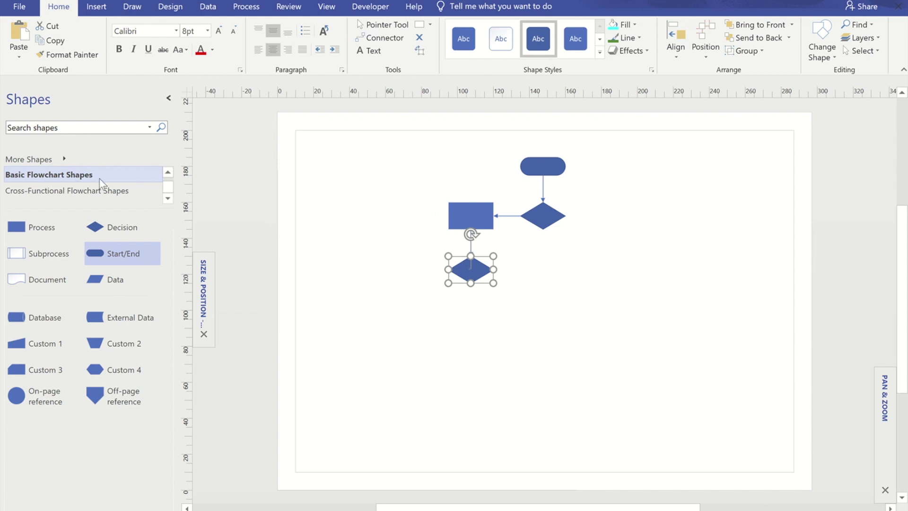
click(56, 193)
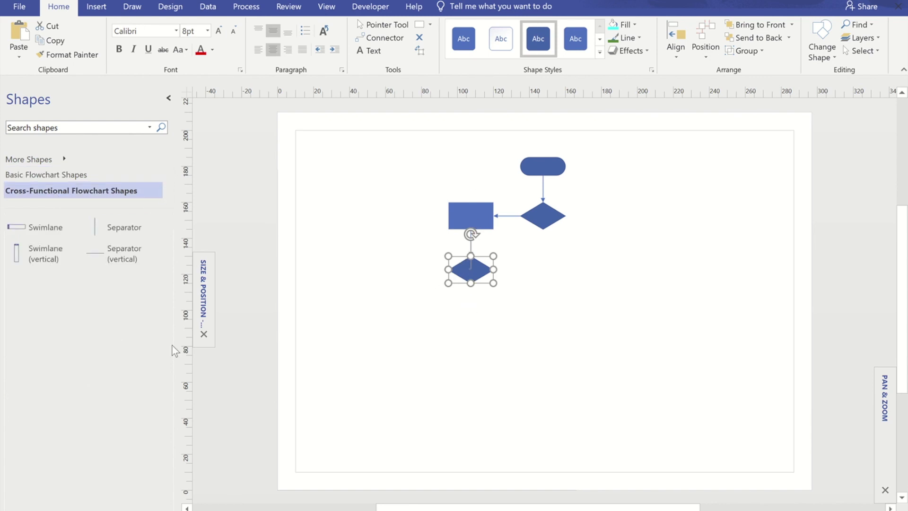
click(65, 176)
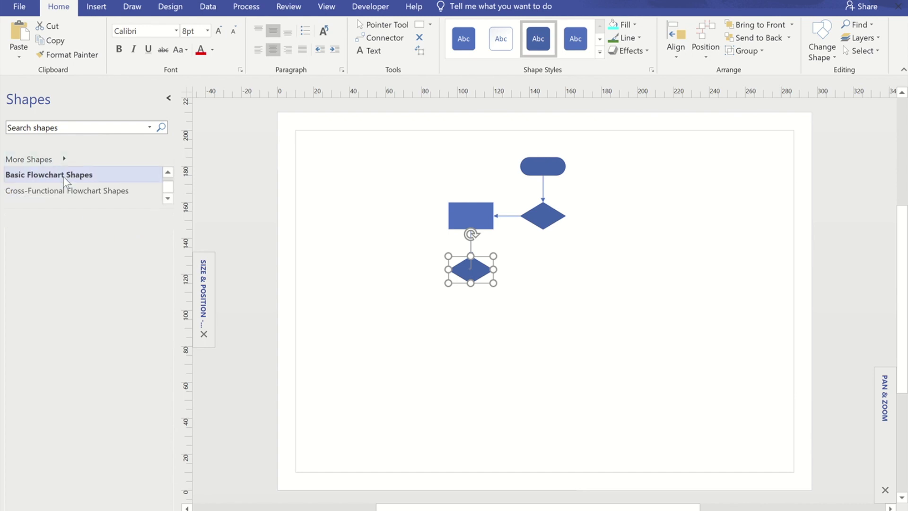